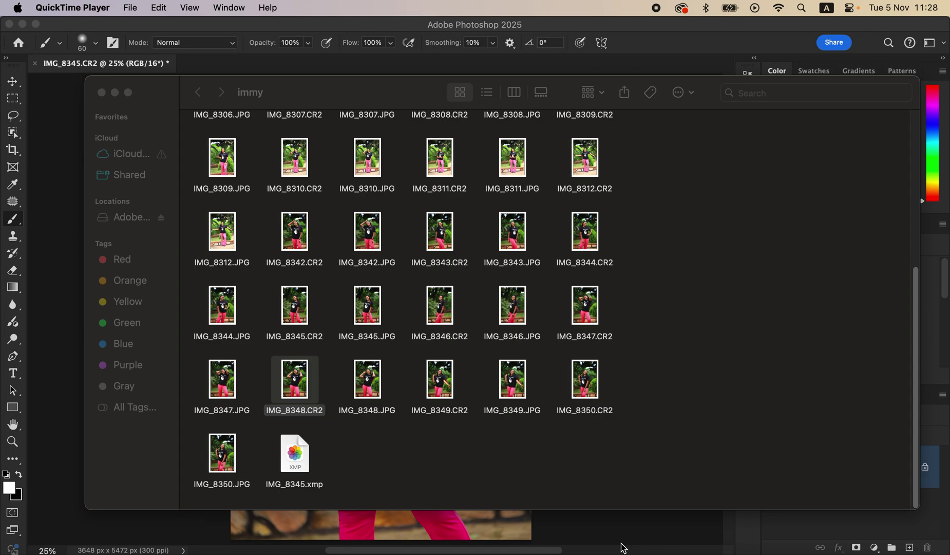
Open the photo IMG_8348.CR2 with Adobe Photoshop 2025
right_click(296, 384)
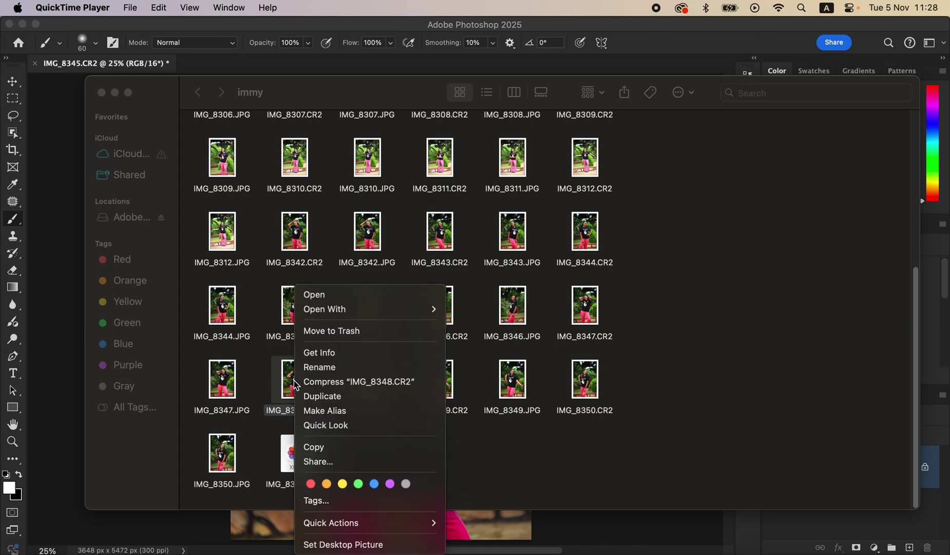
mouse_move(323, 315)
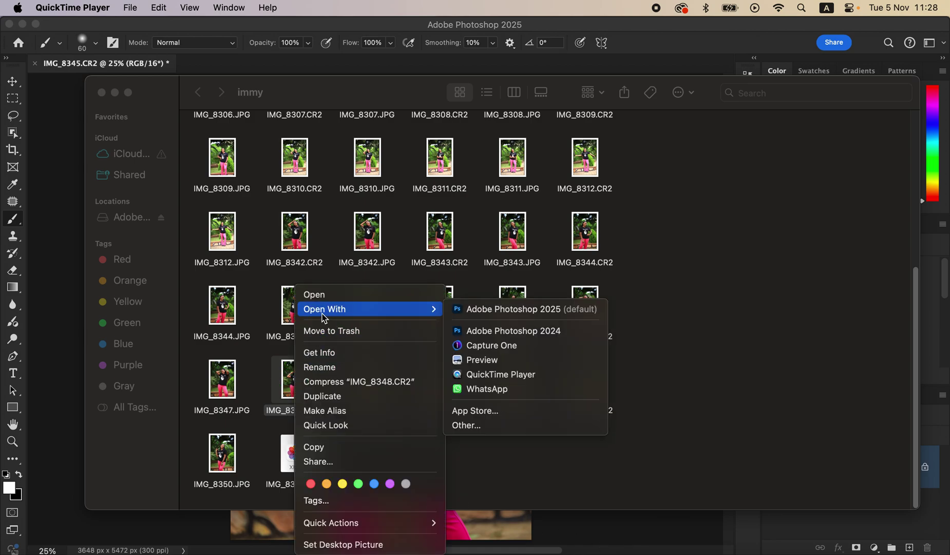
left_click(501, 314)
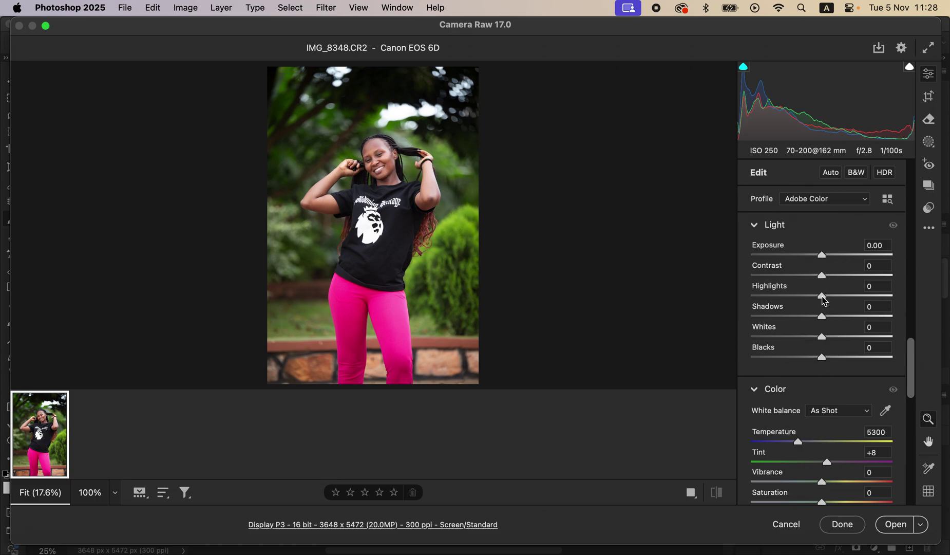
Set the photo's highlights to -100, whites to -79 and contrast to +13
left_click_drag(817, 298, 752, 297)
left_click_drag(820, 335, 764, 334)
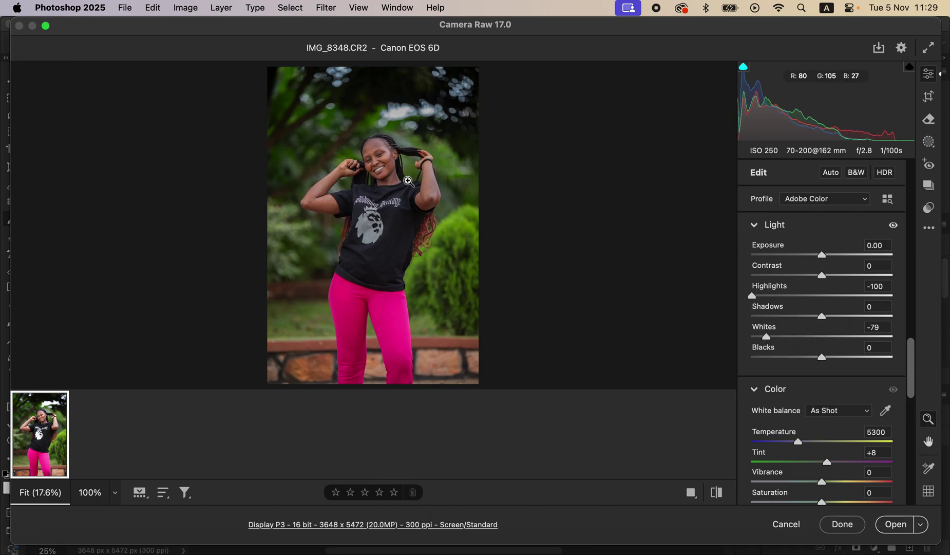
left_click(825, 277)
left_click_drag(827, 278, 833, 277)
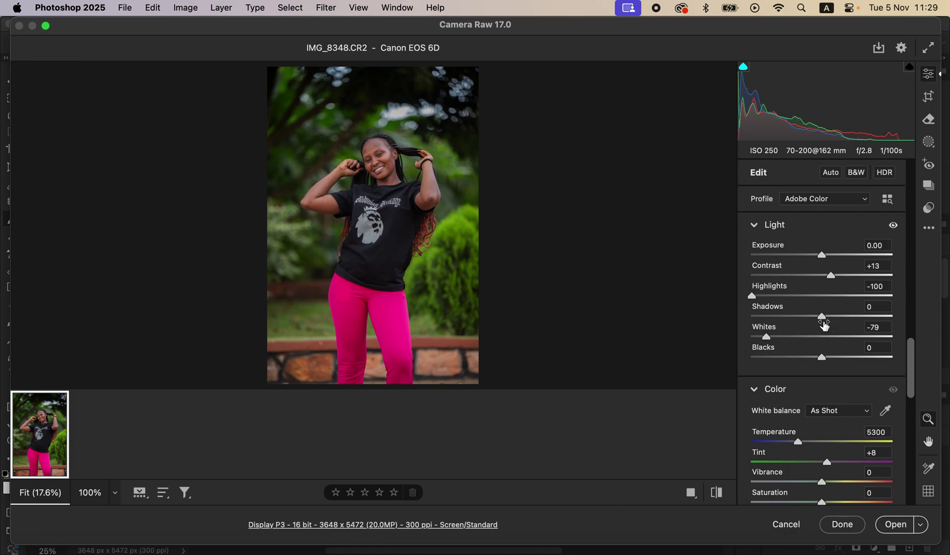
Set the photo's shadows to +16, blacks to -14 and exposure to +0.25
left_click_drag(823, 316, 834, 313)
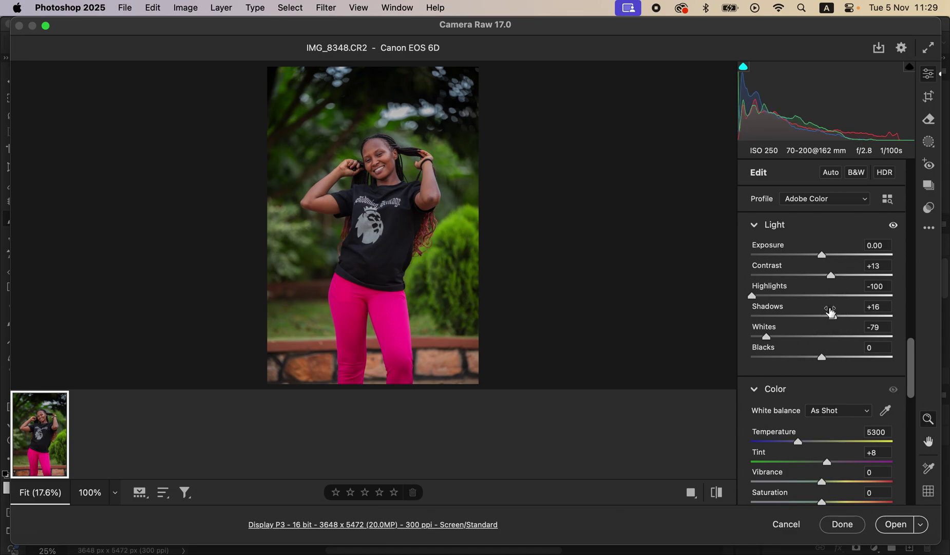
left_click_drag(824, 358, 812, 361)
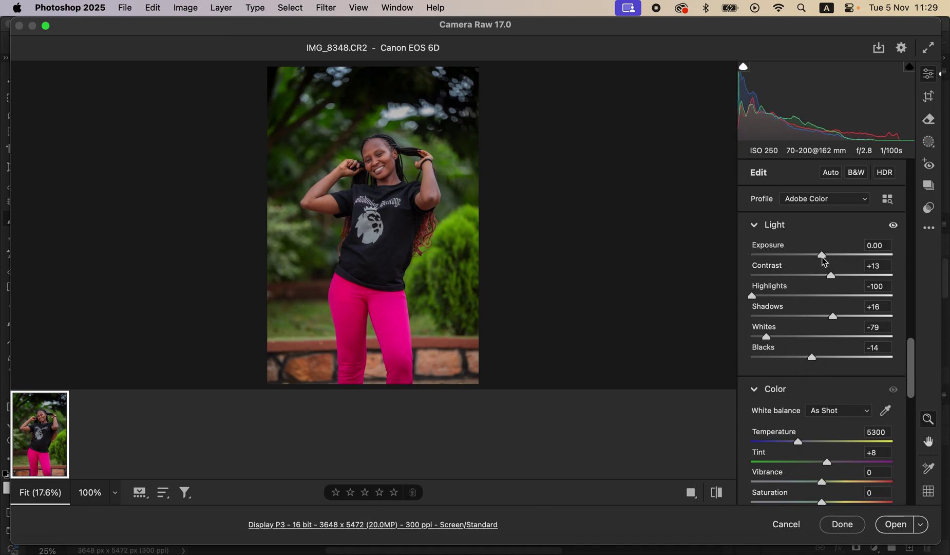
left_click_drag(820, 257, 824, 258)
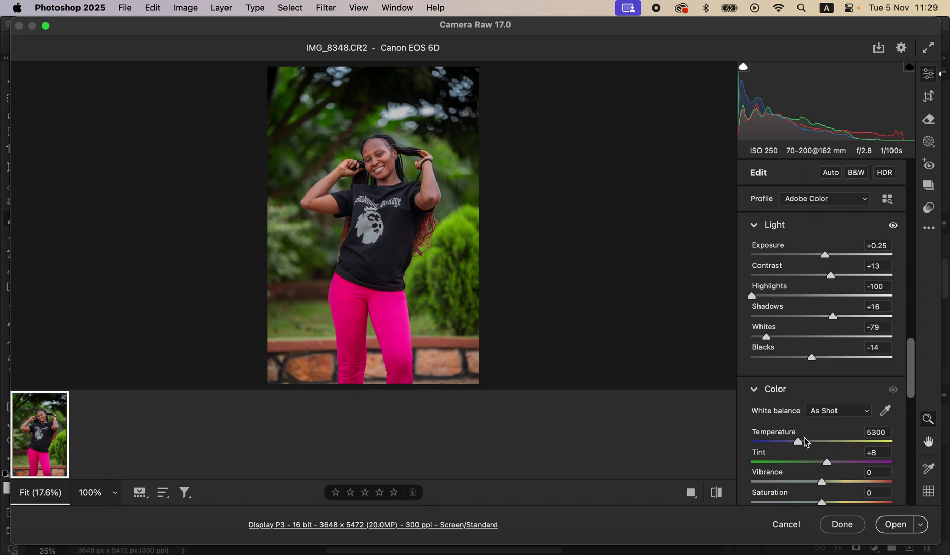
Warm the photo's white balance by setting the temperature to 5900
scroll(913, 368, "down", 10)
left_click_drag(914, 369, 921, 224)
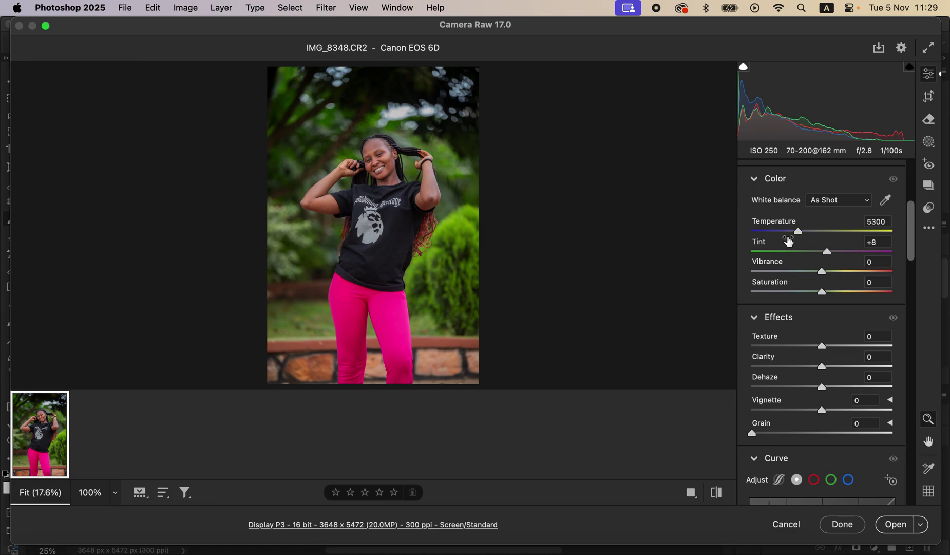
left_click_drag(800, 238, 806, 235)
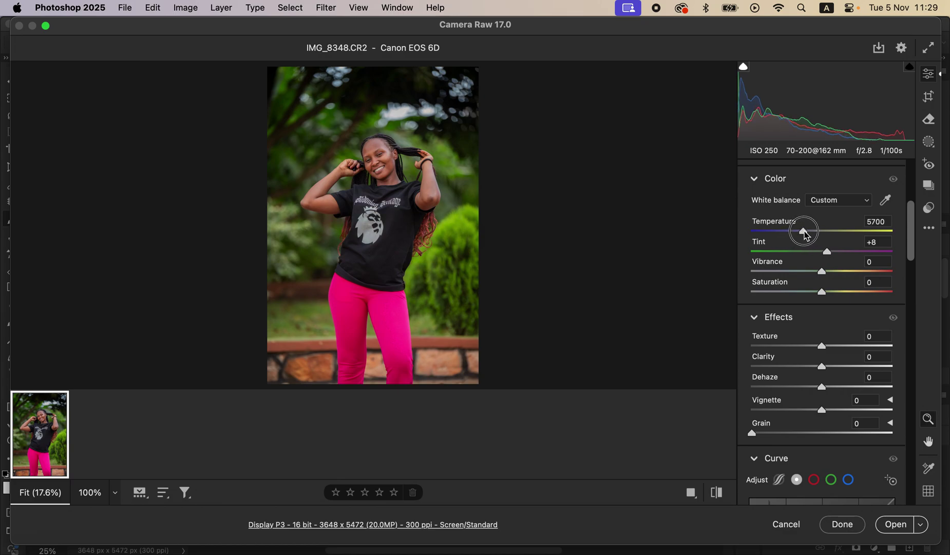
left_click_drag(807, 235, 810, 235)
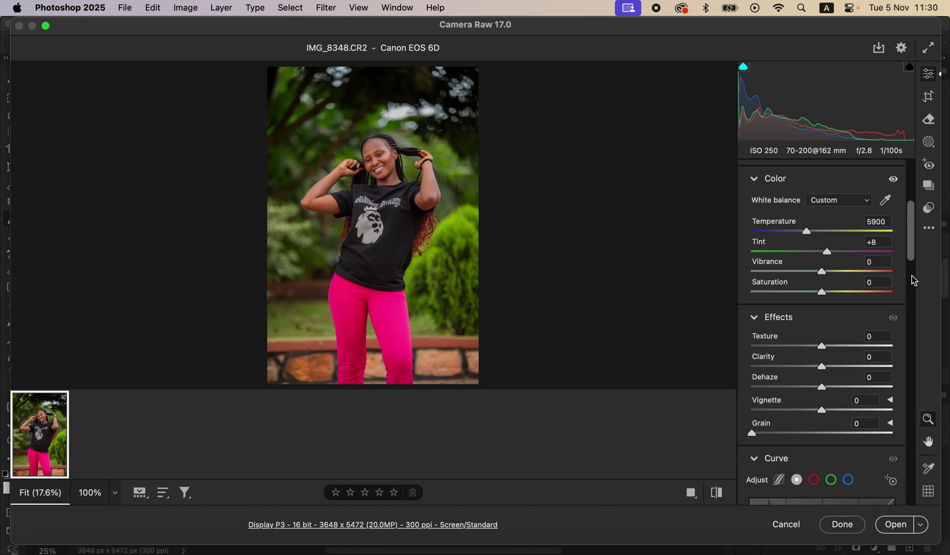
Bring up the HSL hue adjustments of the Color Mixer
left_click_drag(914, 260, 926, 349)
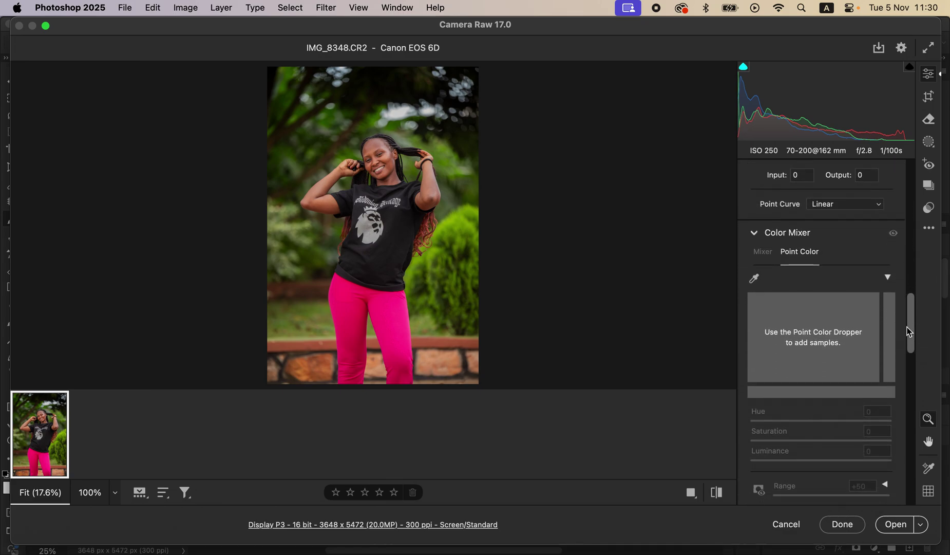
left_click(764, 253)
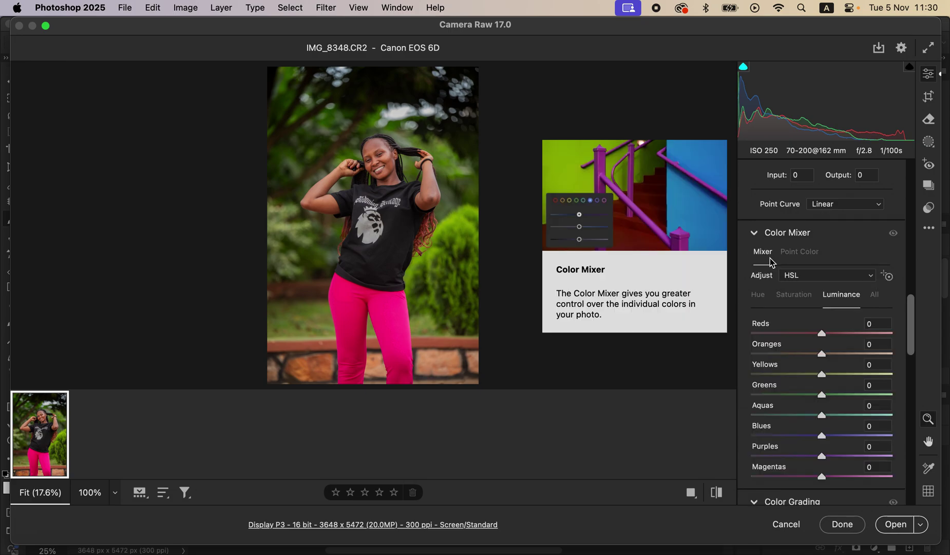
left_click(800, 252)
left_click(766, 257)
left_click(760, 299)
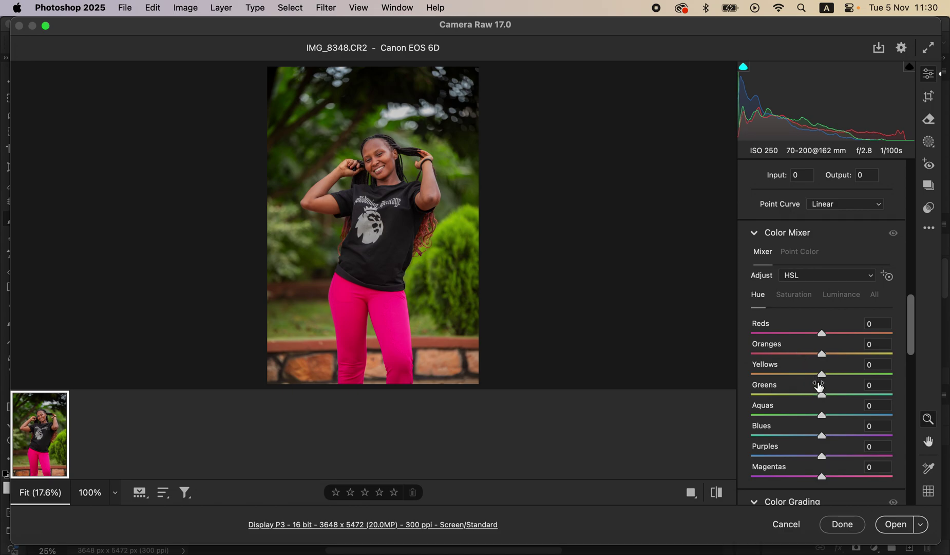
Try a Greens hue of +75 and a Greens saturation of -52, resetting each to its default
left_click_drag(822, 398, 873, 391)
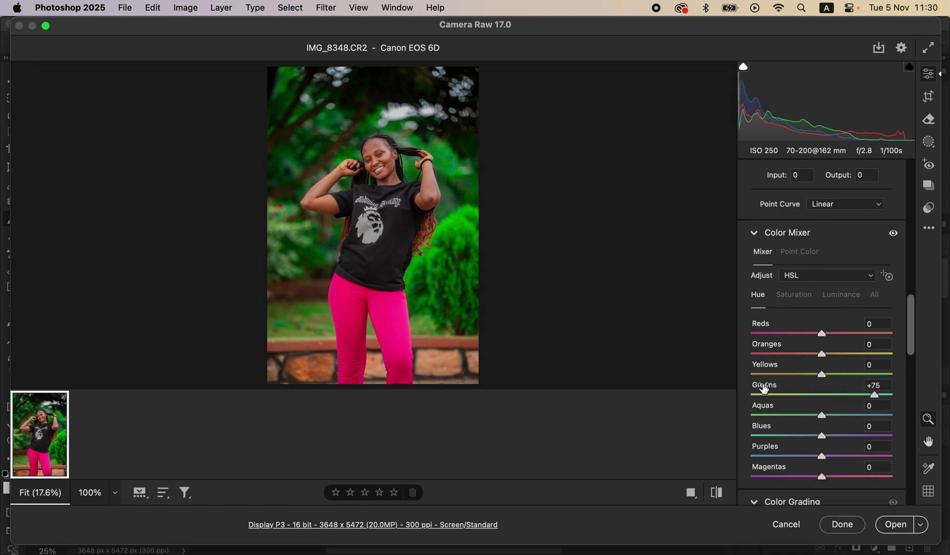
double_click(874, 395)
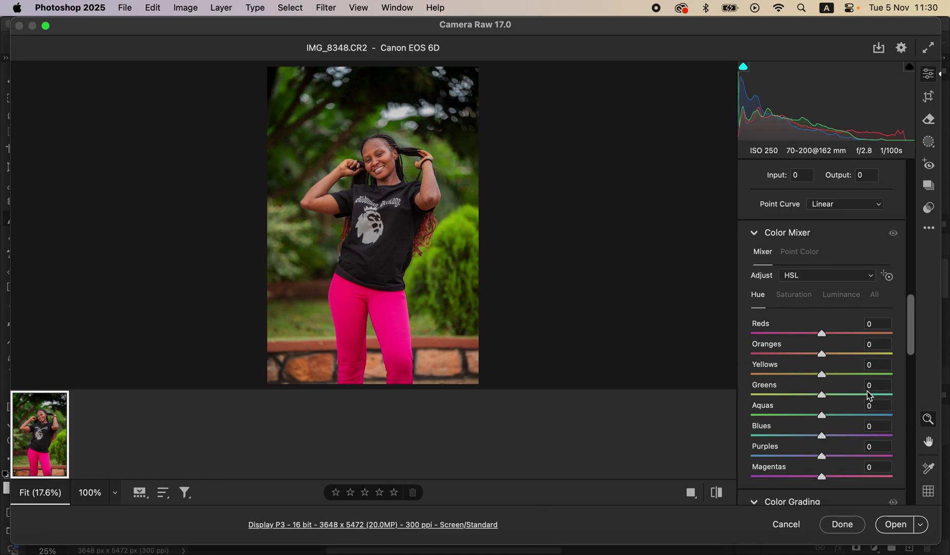
left_click(801, 296)
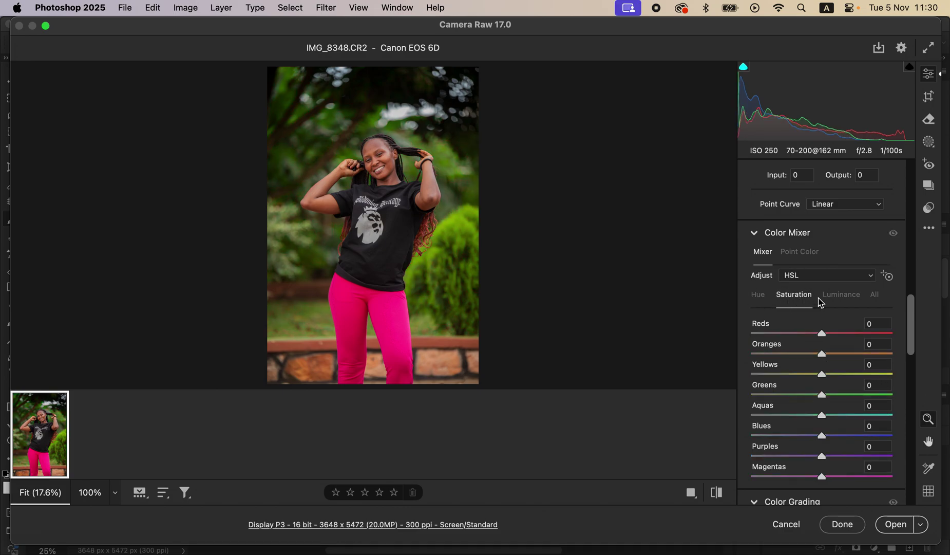
left_click_drag(846, 394, 787, 392)
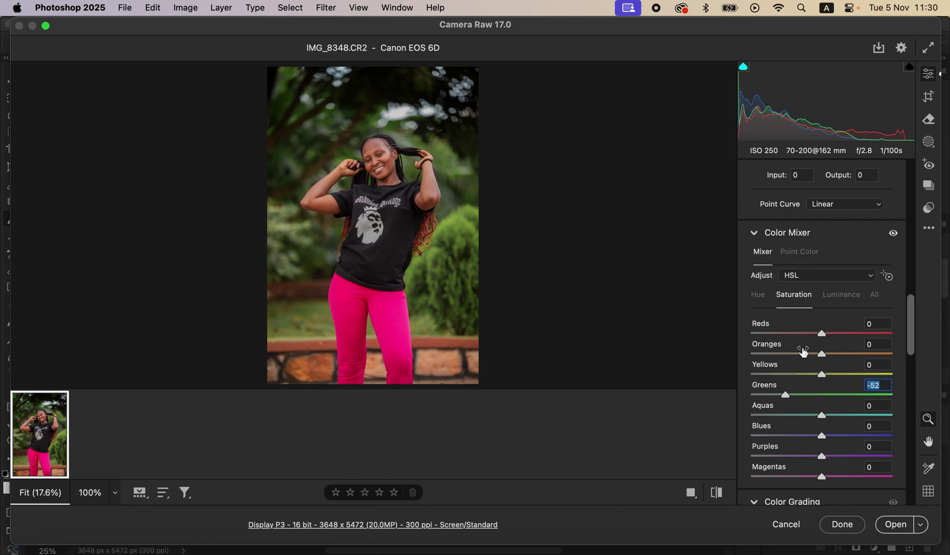
double_click(787, 395)
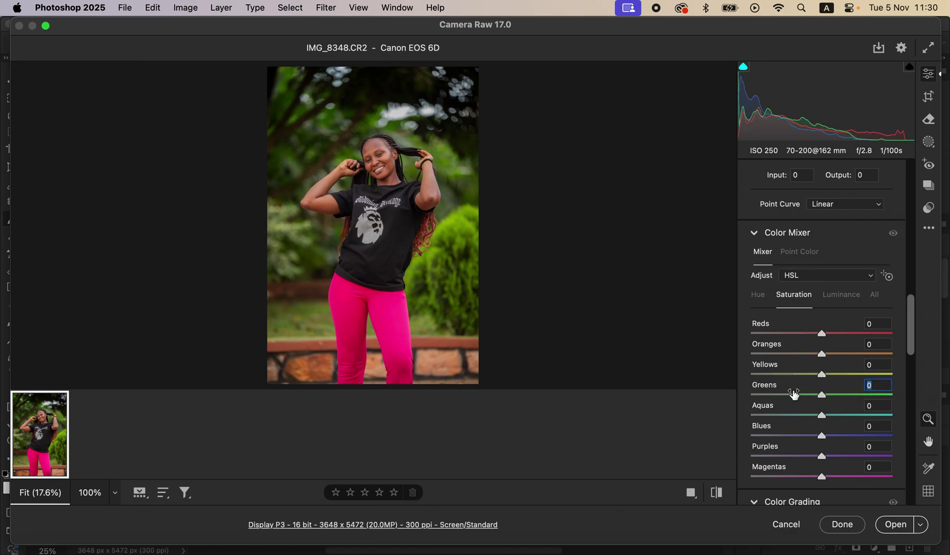
Try a Greens luminance of +60 and reset it to its default
left_click(841, 295)
left_click_drag(822, 396, 860, 398)
left_click(768, 394)
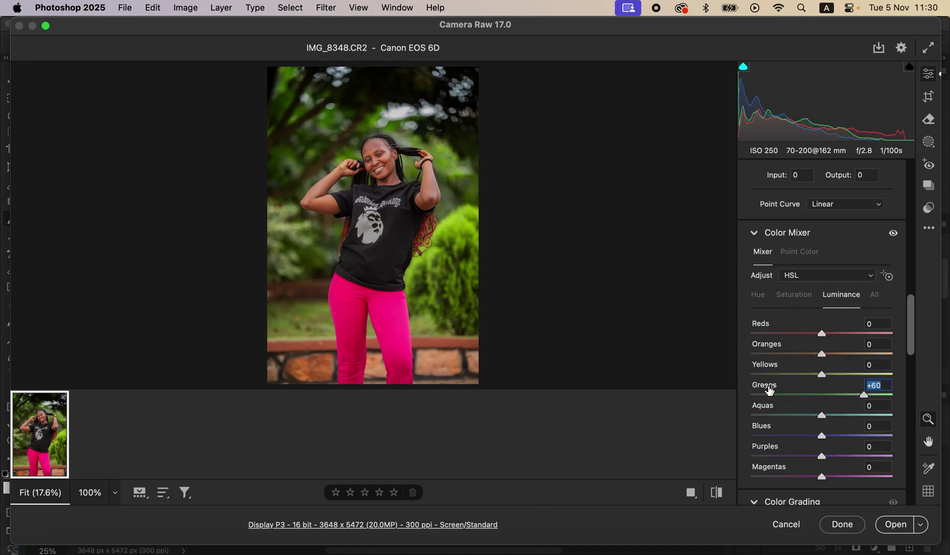
double_click(863, 395)
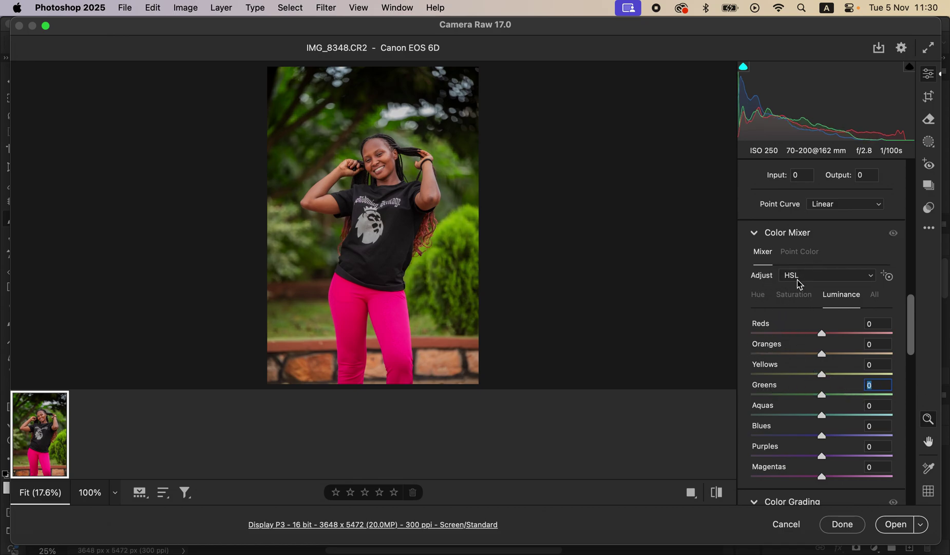
Shift the foliage colors by setting the Greens hue to +64 and the Yellows hue to +48
left_click(760, 299)
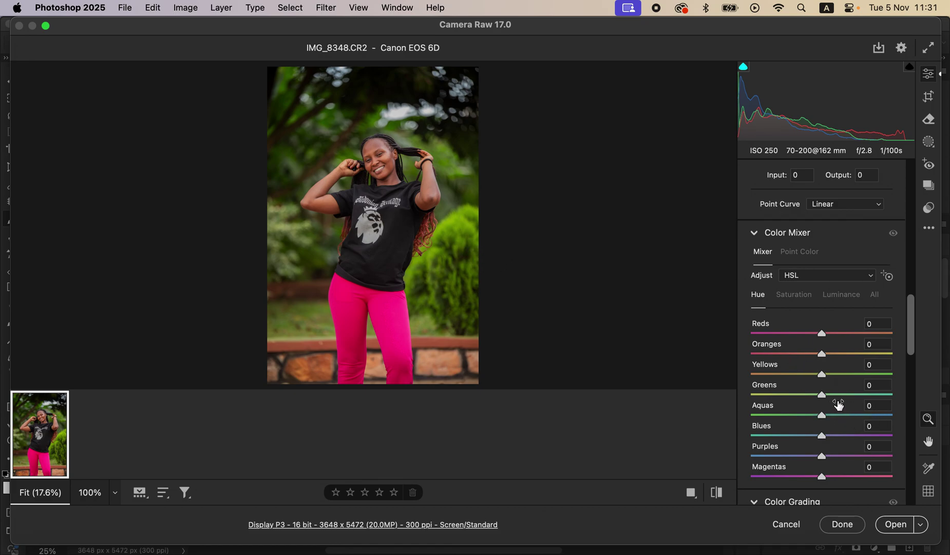
left_click_drag(825, 395, 867, 396)
left_click_drag(822, 375, 857, 378)
left_click_drag(856, 379, 854, 377)
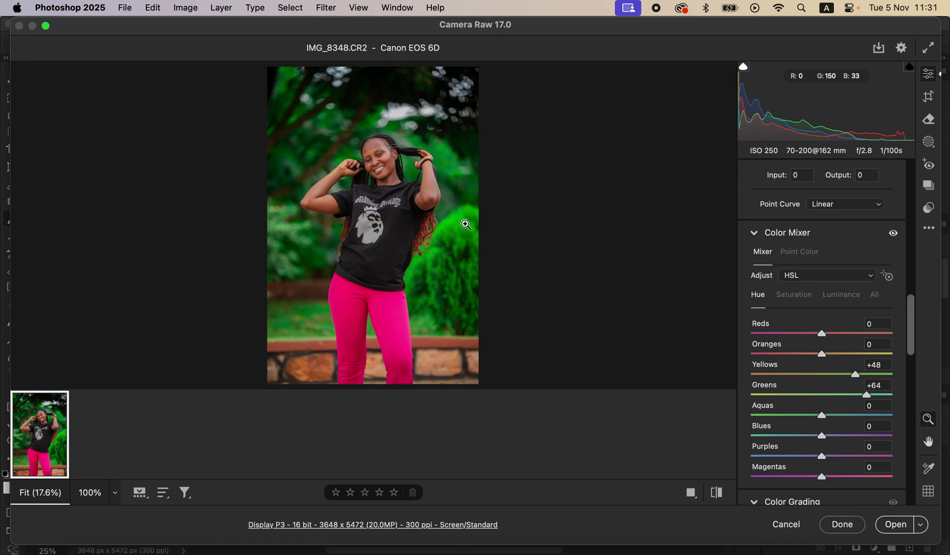
Desaturate the foliage by setting the Greens saturation to -68 and the Yellows saturation to -19
left_click(806, 297)
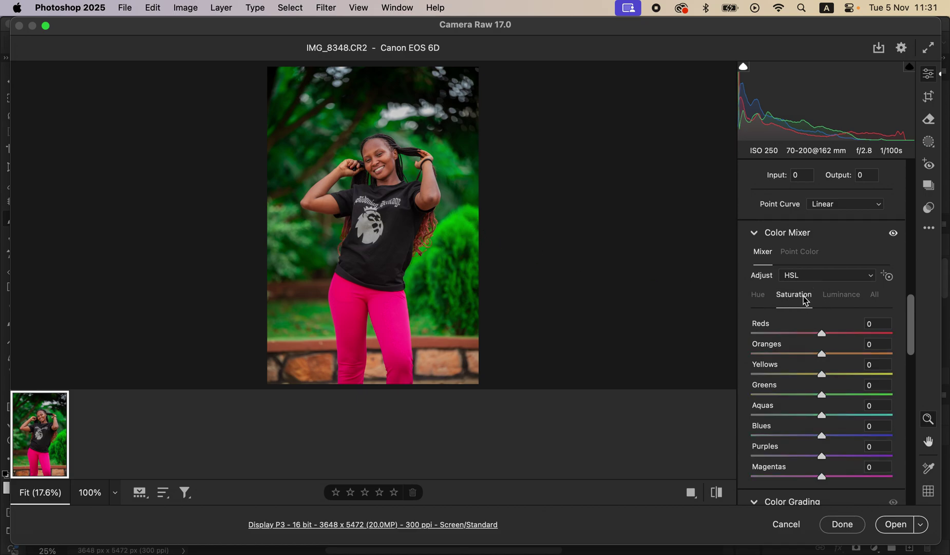
left_click_drag(818, 395, 777, 402)
left_click_drag(822, 375, 782, 401)
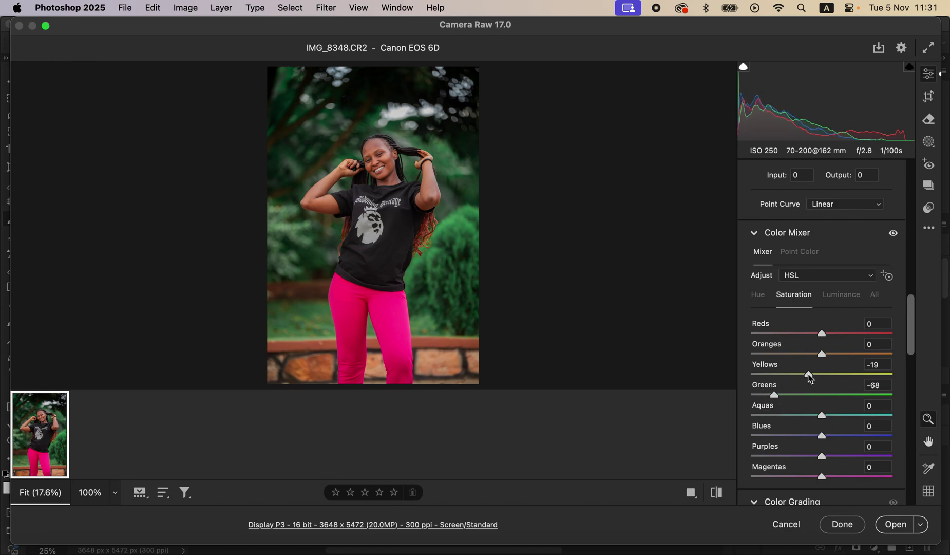
Set the Color Mixer hues to +28 for Yellows, +47 for Greens, +9 for Reds and +7 for Oranges
left_click(758, 295)
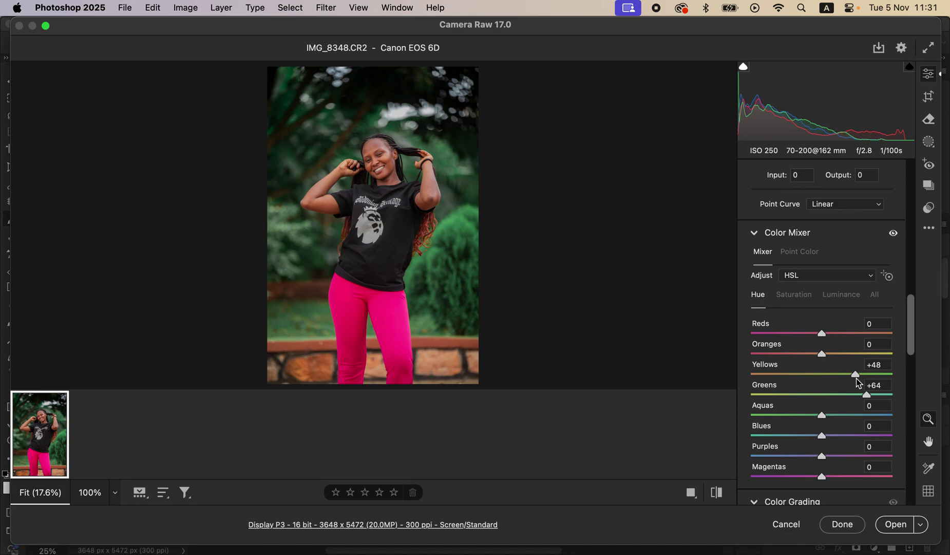
left_click_drag(855, 375, 850, 394)
mouse_move(824, 337)
left_mouse_down()
mouse_move(833, 335)
mouse_move(829, 352)
left_mouse_up()
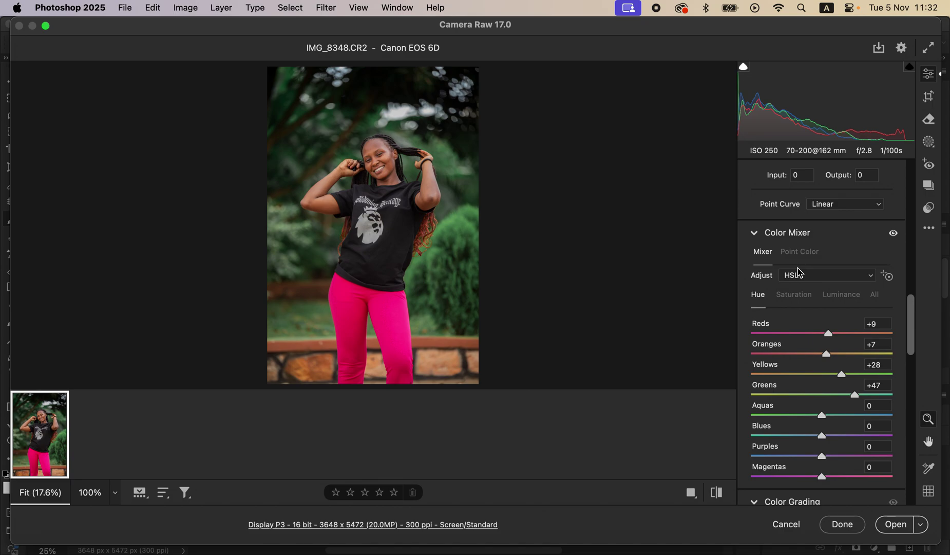
Check the skin tones up close and slightly lower the Oranges luminance in the Color Mixer
key("super+equal")
key("super+equal")
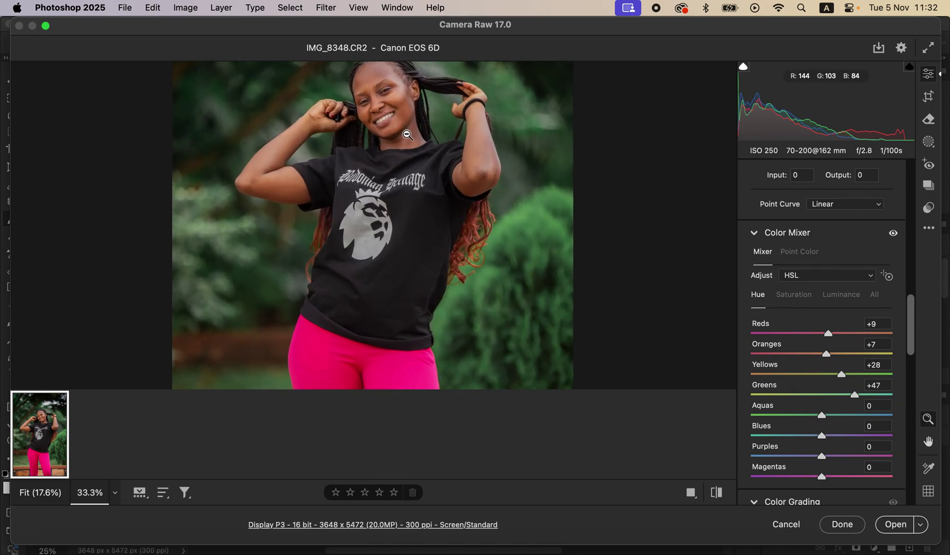
key("super+minus")
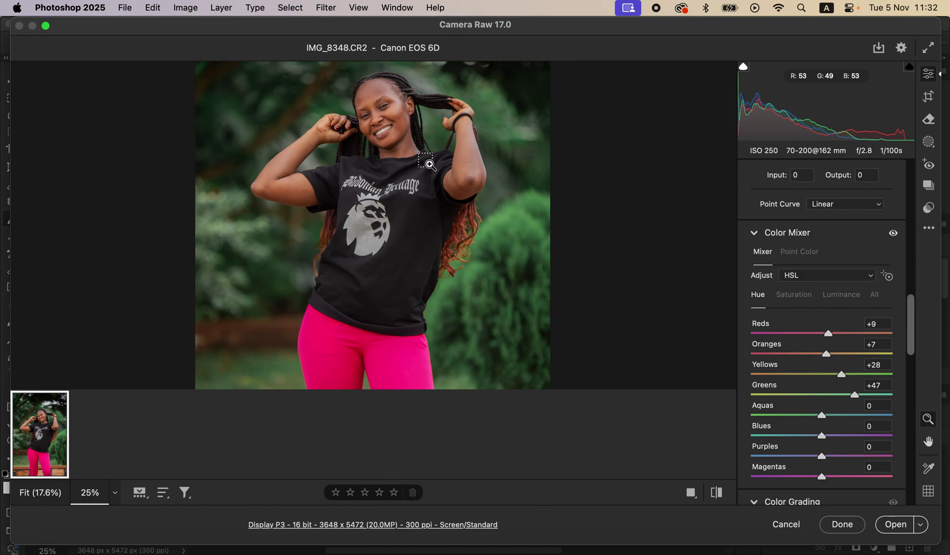
key("super+minus")
key("super+minus")
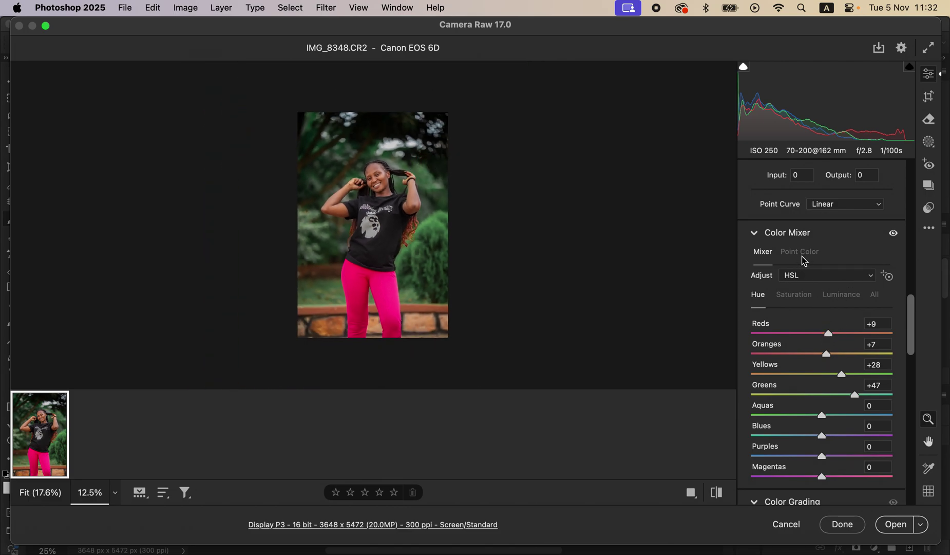
left_click(838, 301)
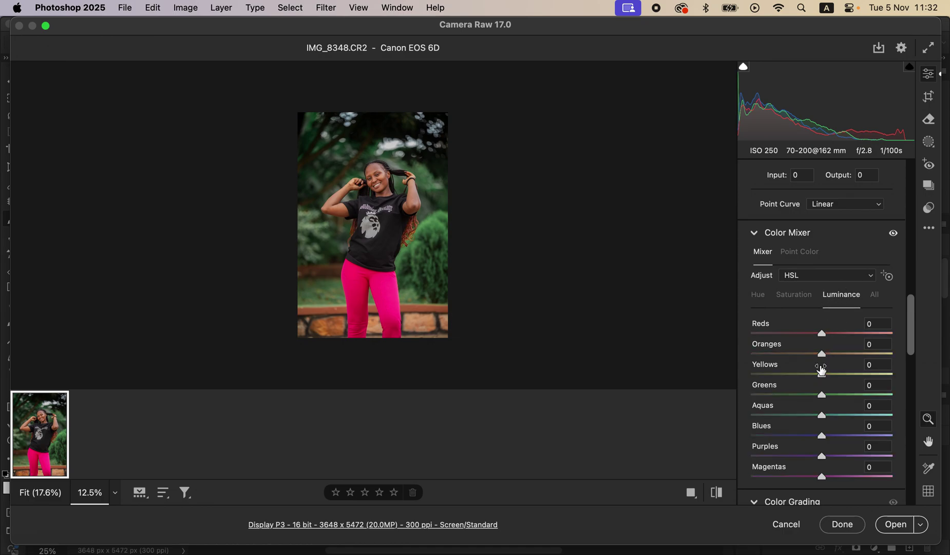
left_click_drag(821, 359, 815, 358)
Sample the bush's green as a point color, set its hue to -42 and luminance to -10, and compare with the unedited photo
left_click(811, 255)
left_click(755, 279)
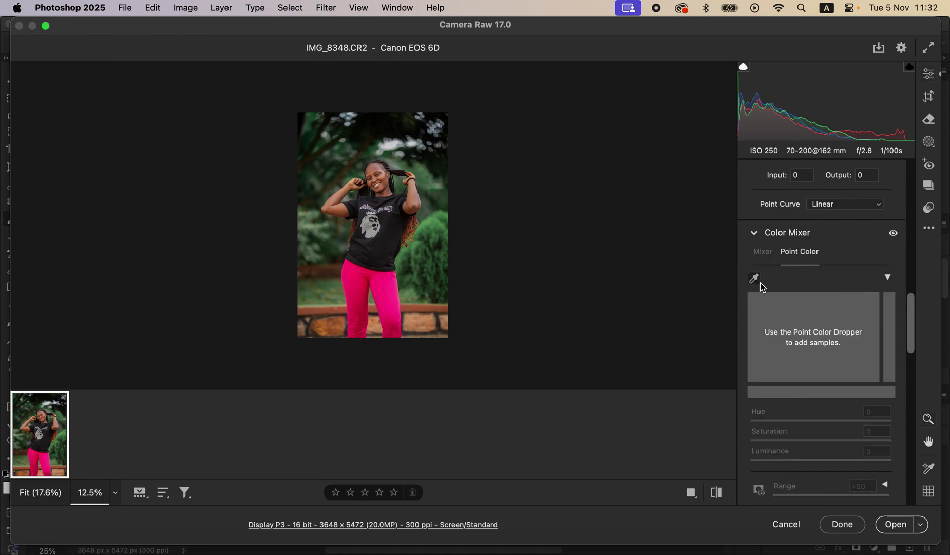
left_click(436, 226)
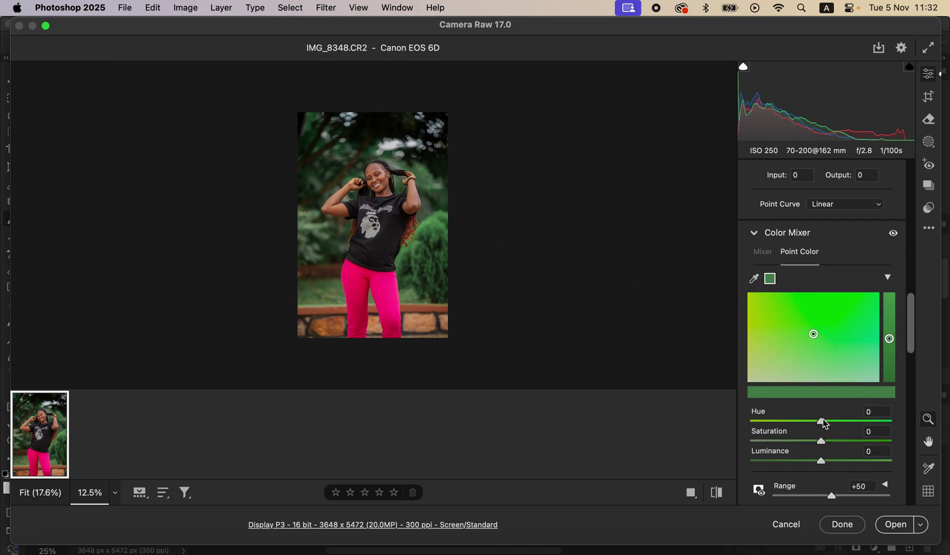
left_click_drag(823, 424, 795, 423)
mouse_move(822, 466)
left_mouse_down()
mouse_move(823, 456)
mouse_move(838, 456)
mouse_move(819, 460)
left_mouse_up()
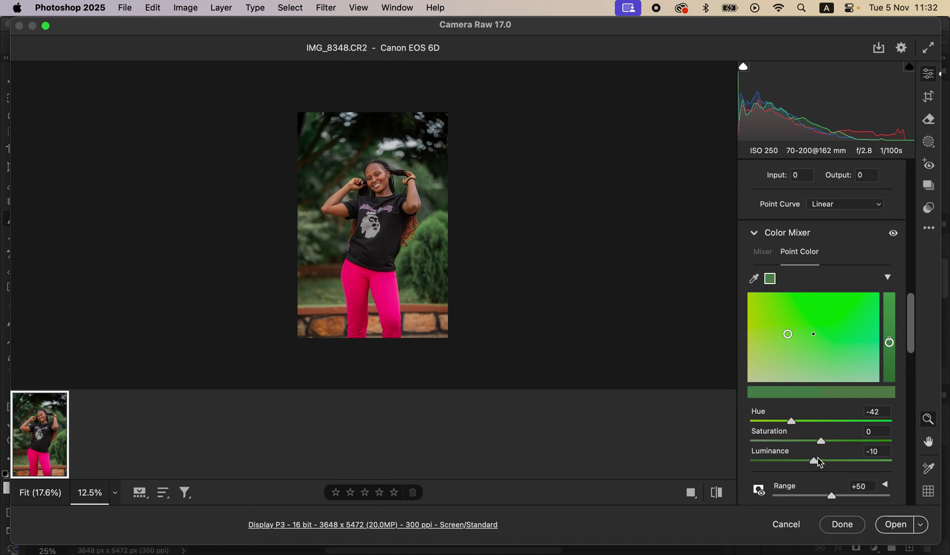
left_click(719, 494)
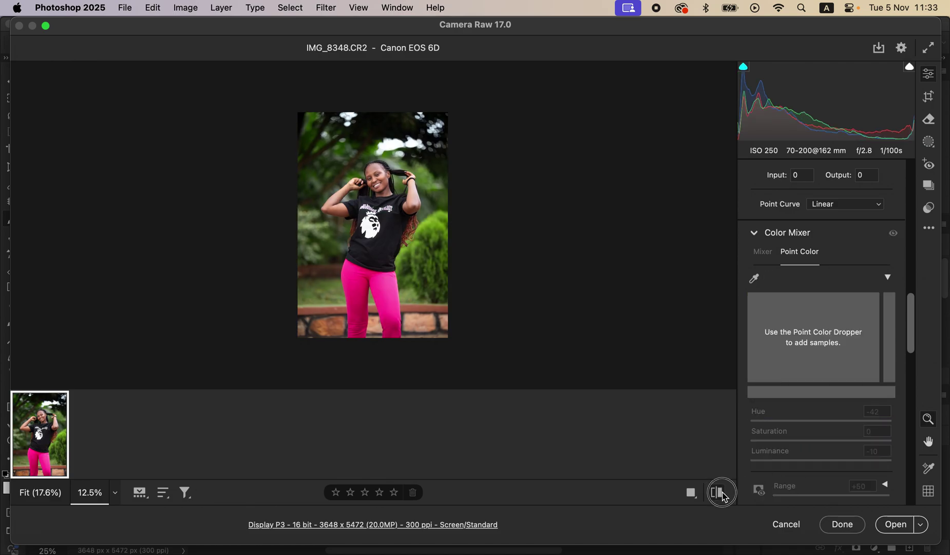
Compare the graded portrait with the unedited photo at 25% zoom
left_click(723, 493)
key("super+equal")
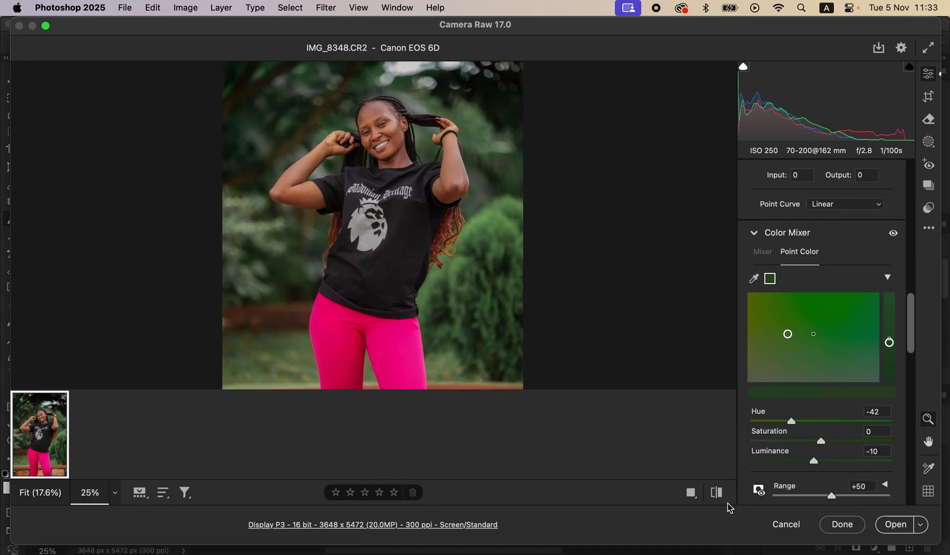
left_click(717, 493)
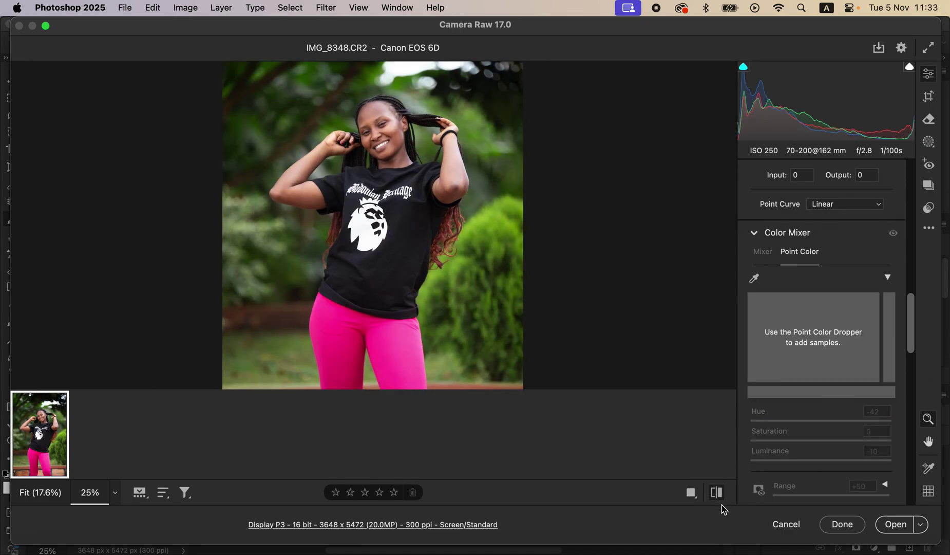
left_click(717, 494)
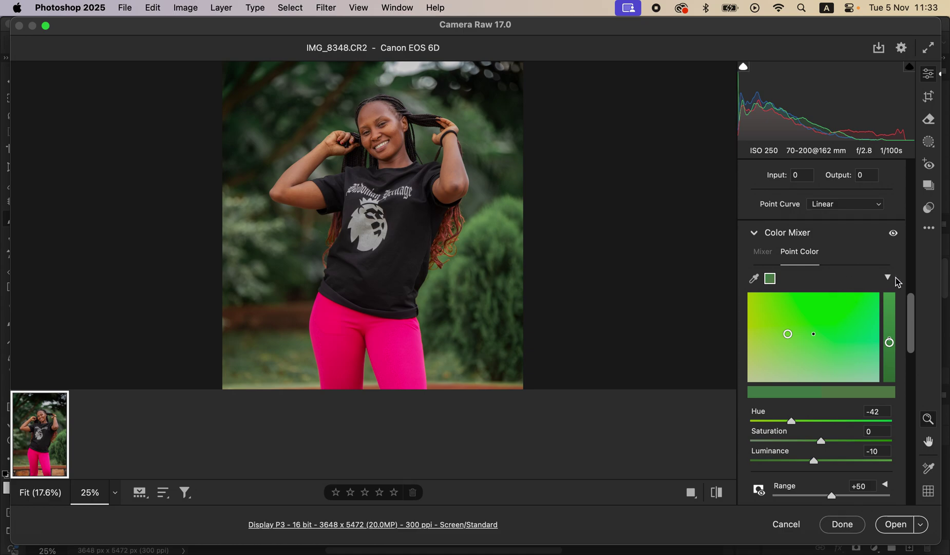
Set Exposure to +0.30, Whites to -99 and Contrast to +17, and compare with the unedited photo
left_click_drag(912, 308, 912, 173)
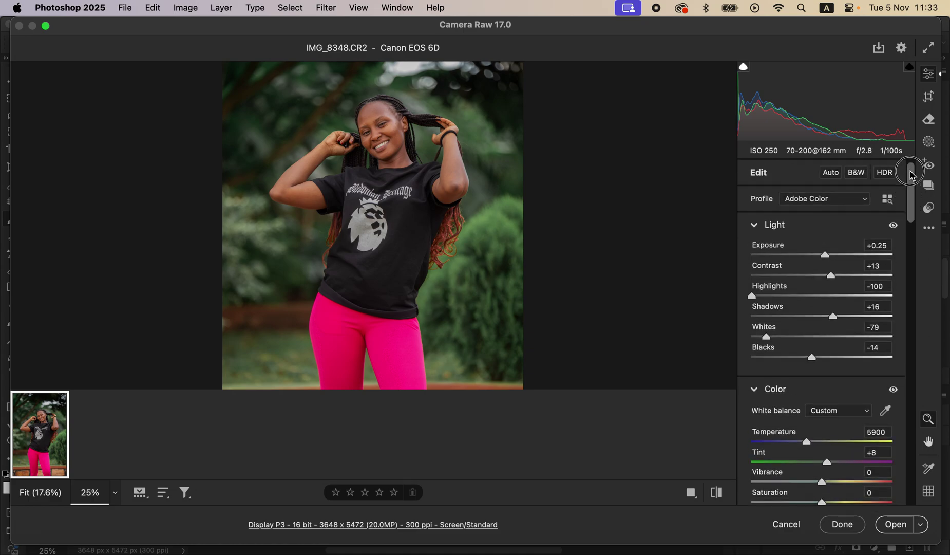
left_click_drag(825, 255, 826, 258)
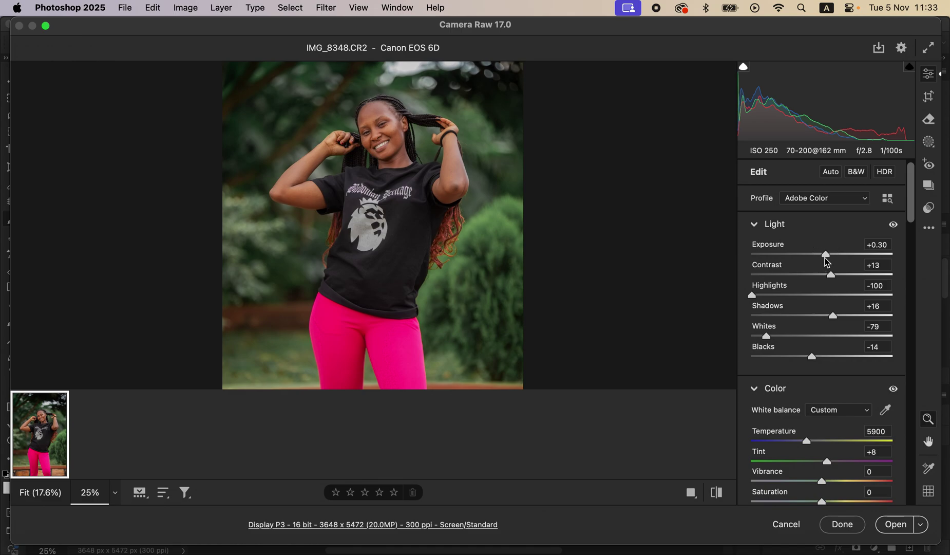
left_click_drag(766, 336, 753, 336)
left_click_drag(833, 280, 837, 281)
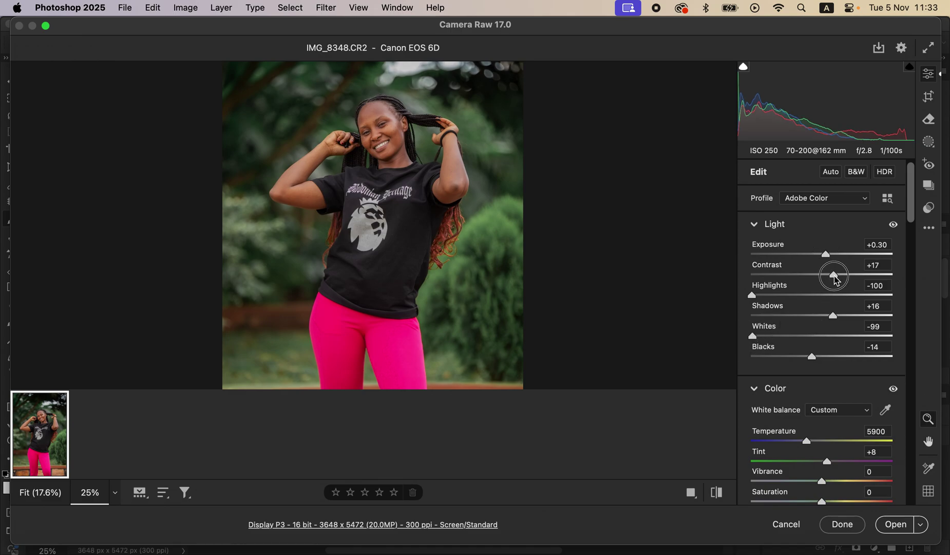
left_click(718, 493)
left_click(718, 493)
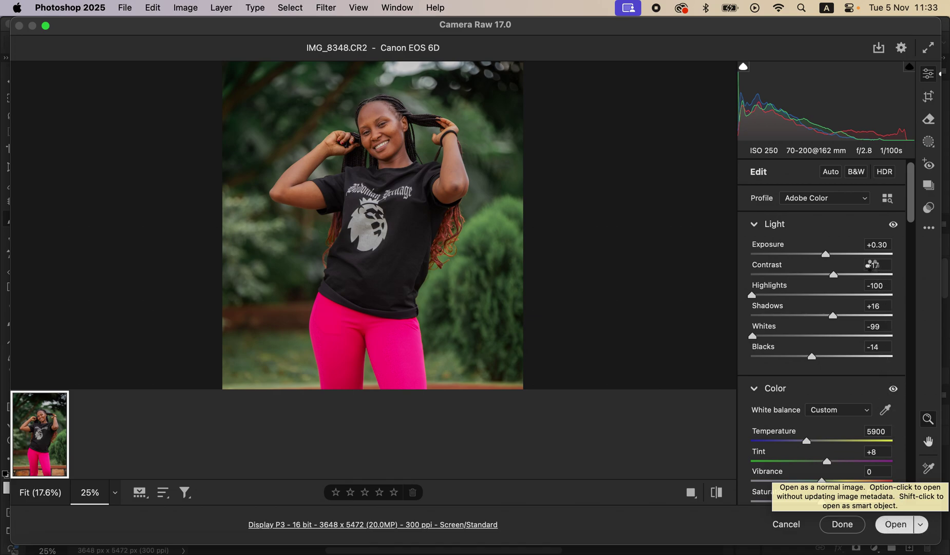
Open the graded photo in Photoshop and add a hidden Gradient Map adjustment layer above the background
key("Return")
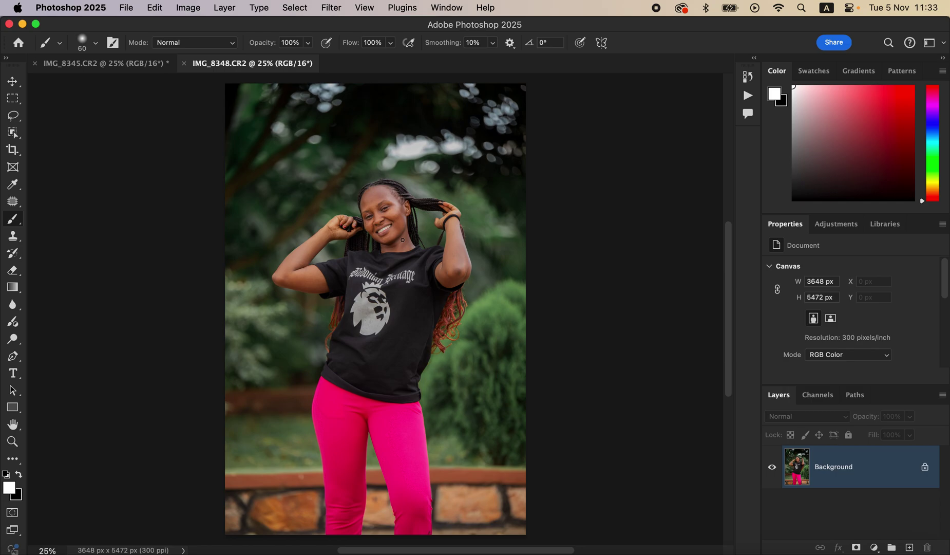
left_click(13, 116)
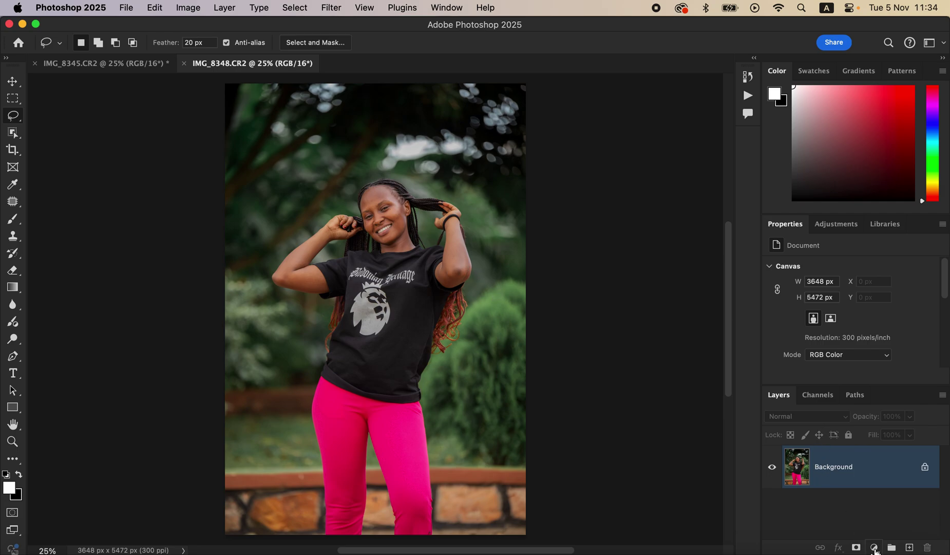
left_click(875, 548)
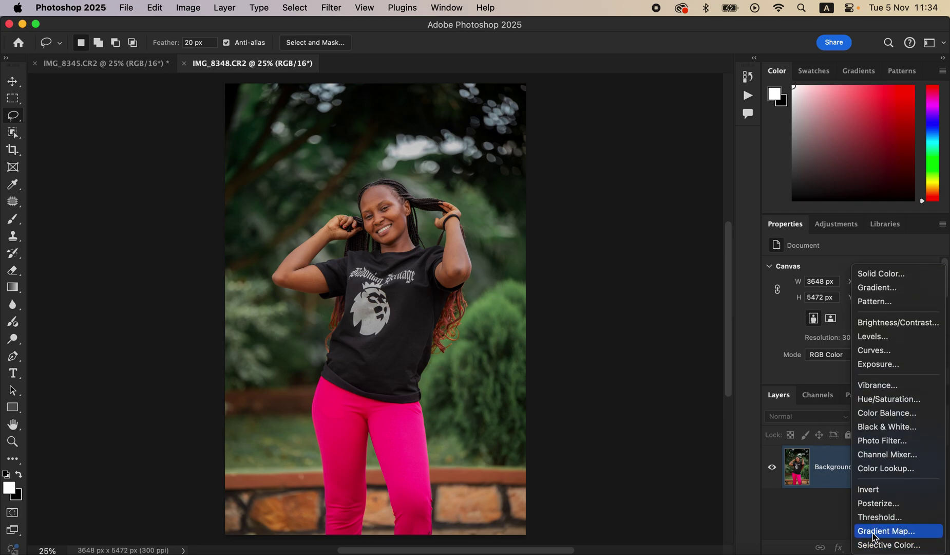
left_click(879, 534)
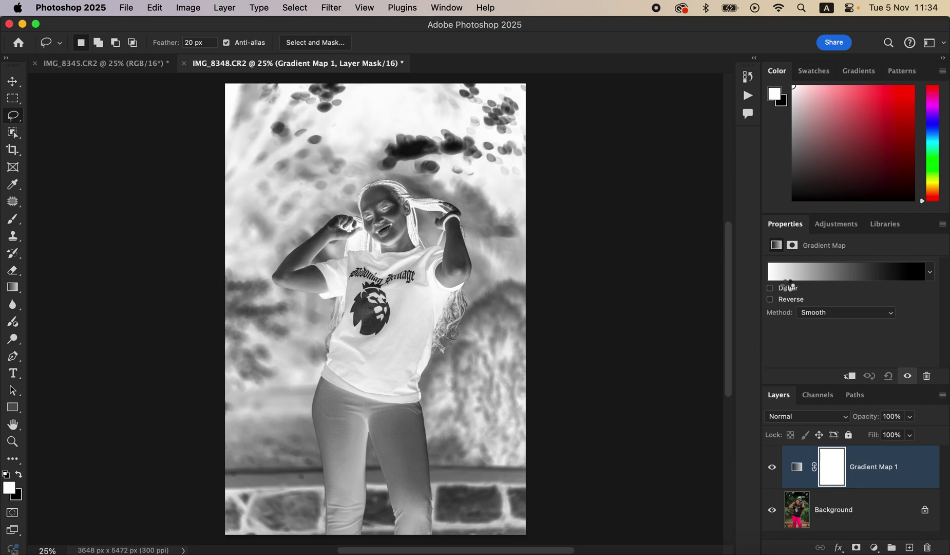
left_click(772, 467)
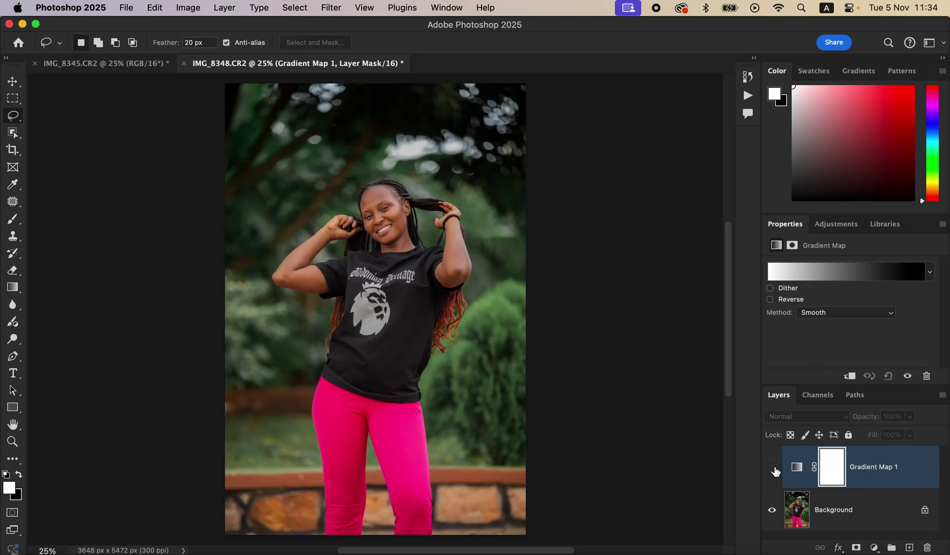
Edit the gradient map and set its start stop to the dark skin shadow color 3b1f0f sampled under the chin
left_click(798, 468)
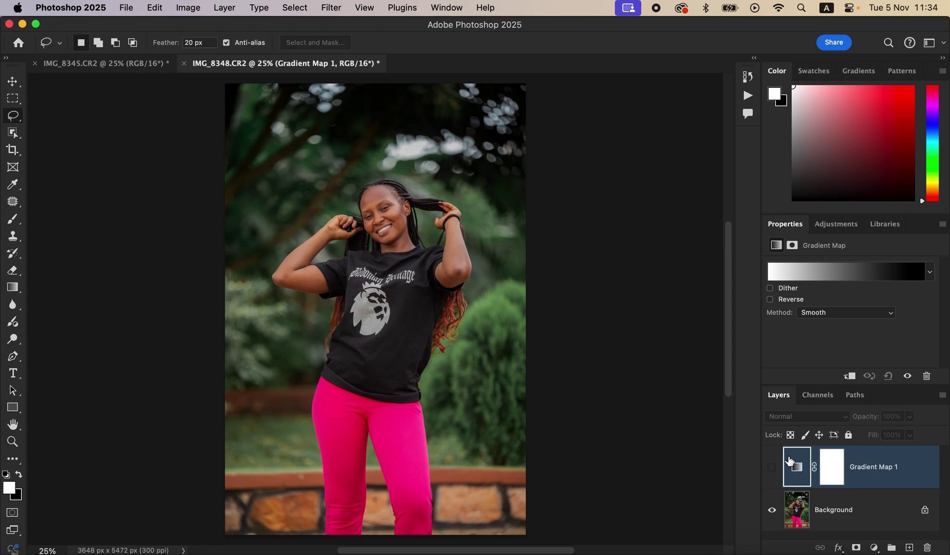
left_click(832, 469)
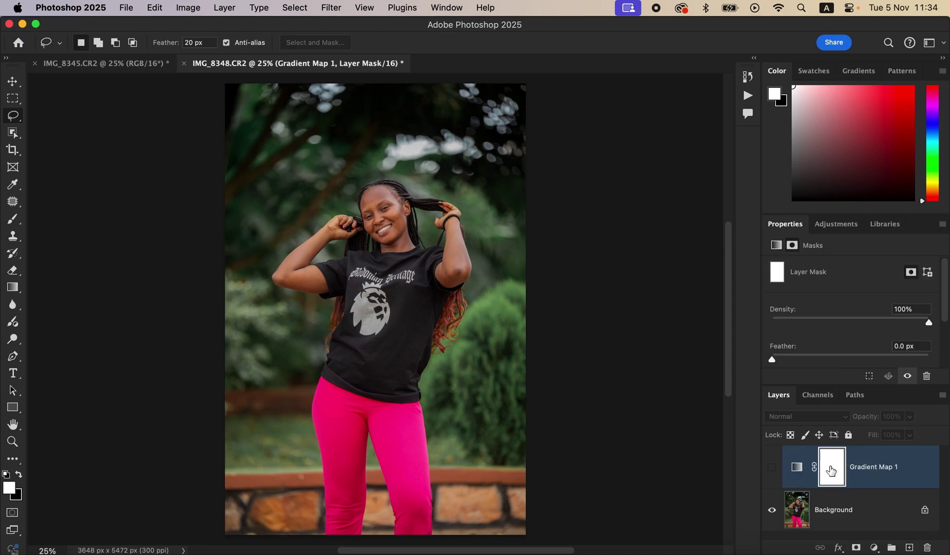
left_click(800, 472)
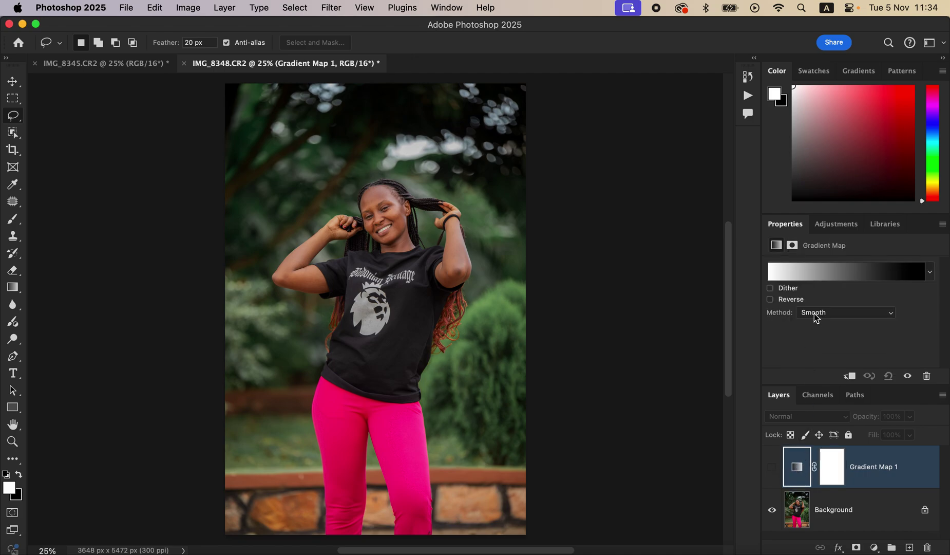
left_click(803, 272)
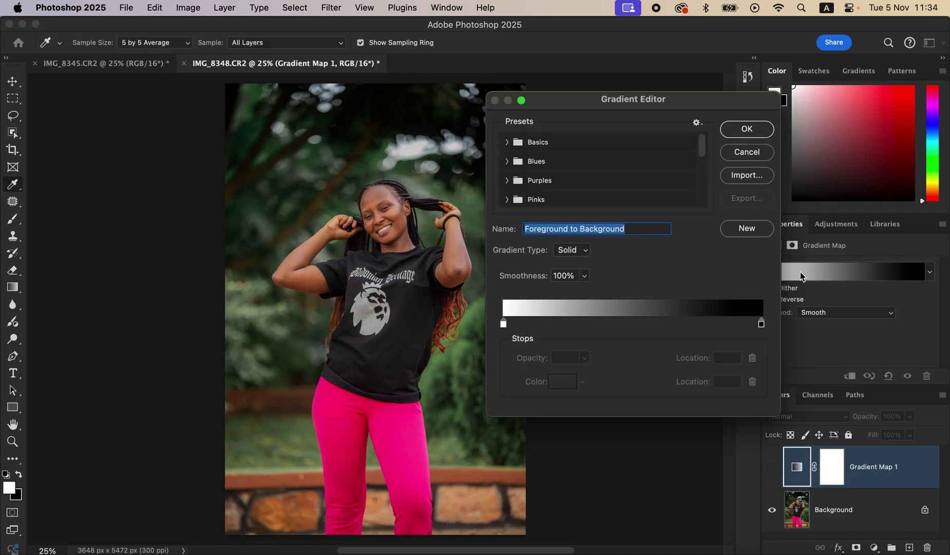
left_click(157, 44)
left_click(156, 47)
left_click(504, 324)
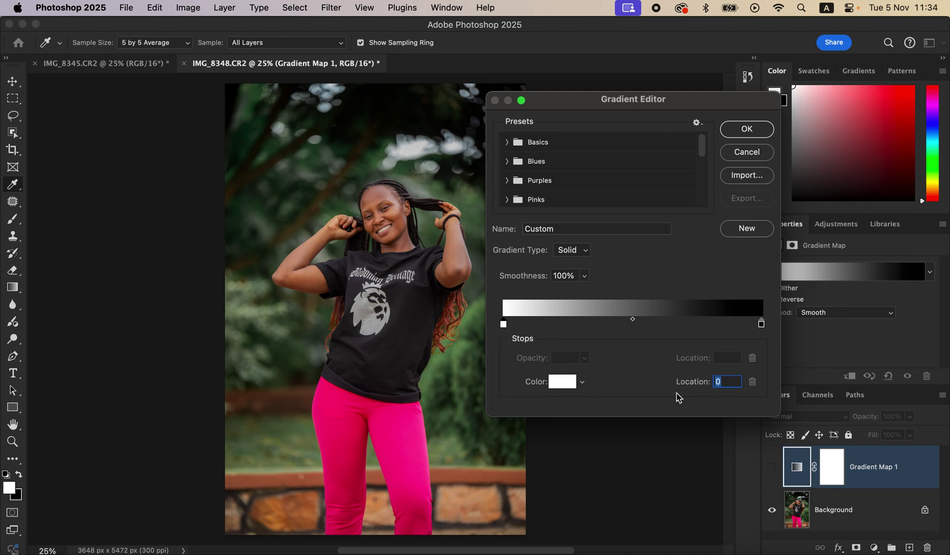
left_click(560, 385)
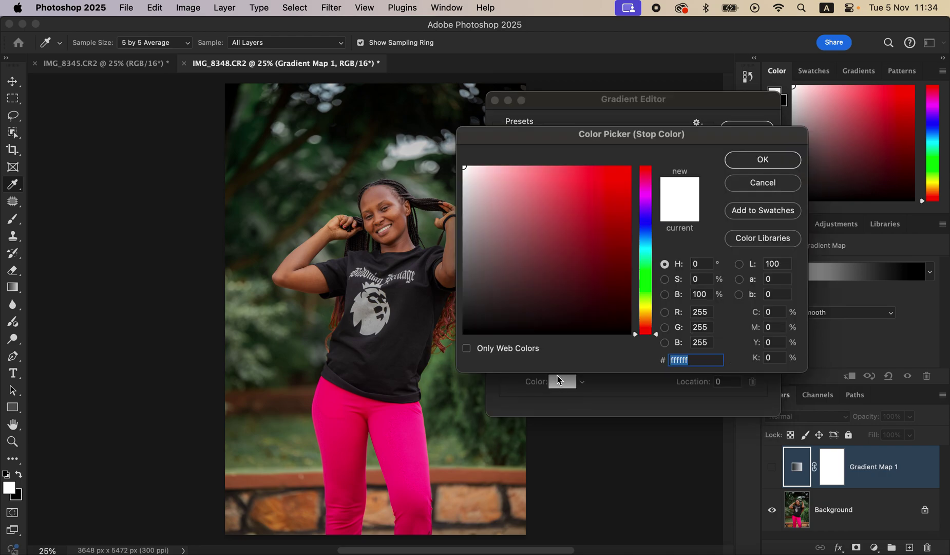
key("super+equal")
key("super+equal")
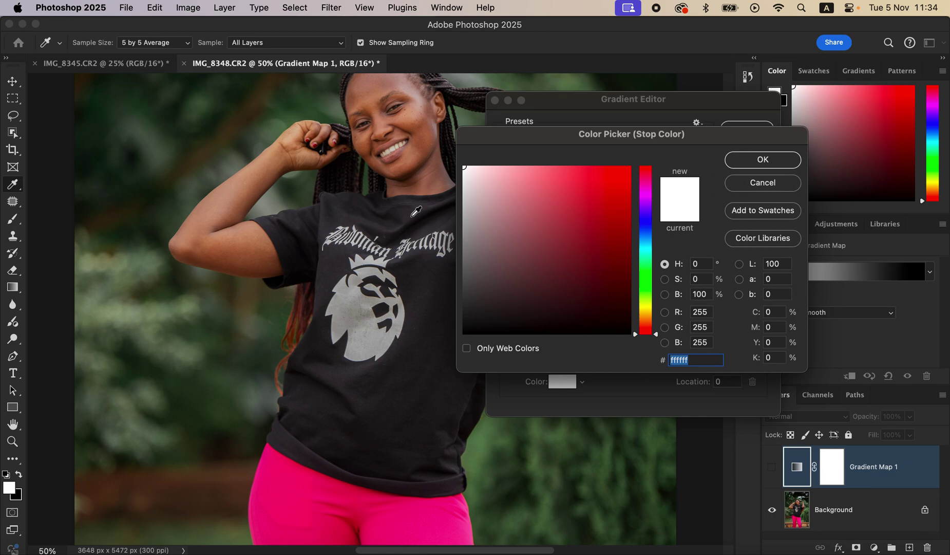
left_click(413, 174)
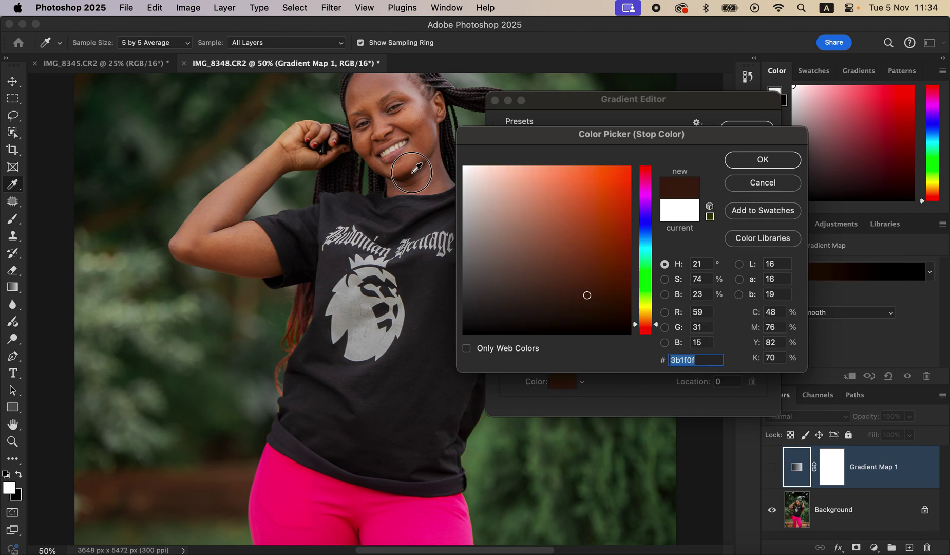
left_click(760, 159)
Try to set the gradient's end stop to the skin highlight color d1a783 sampled from the raised hand
left_click(763, 324)
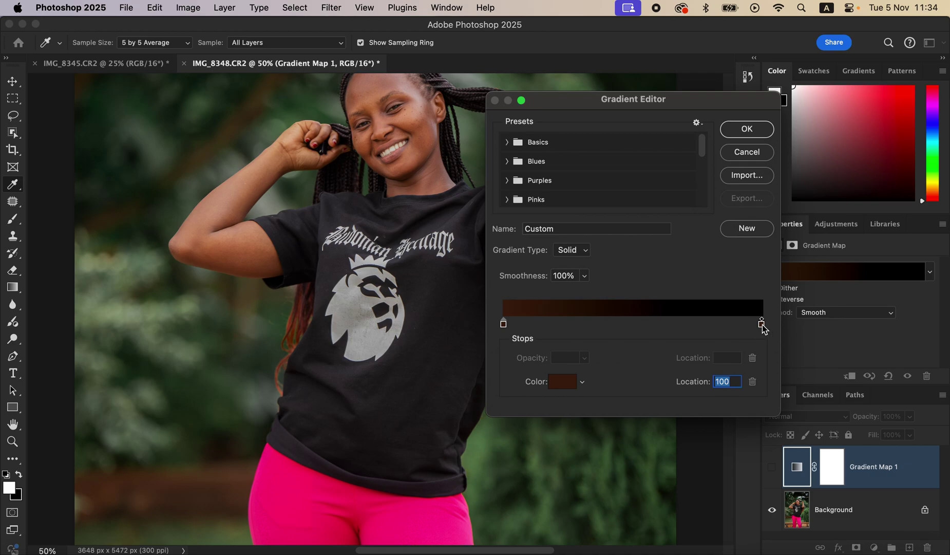
left_click(566, 385)
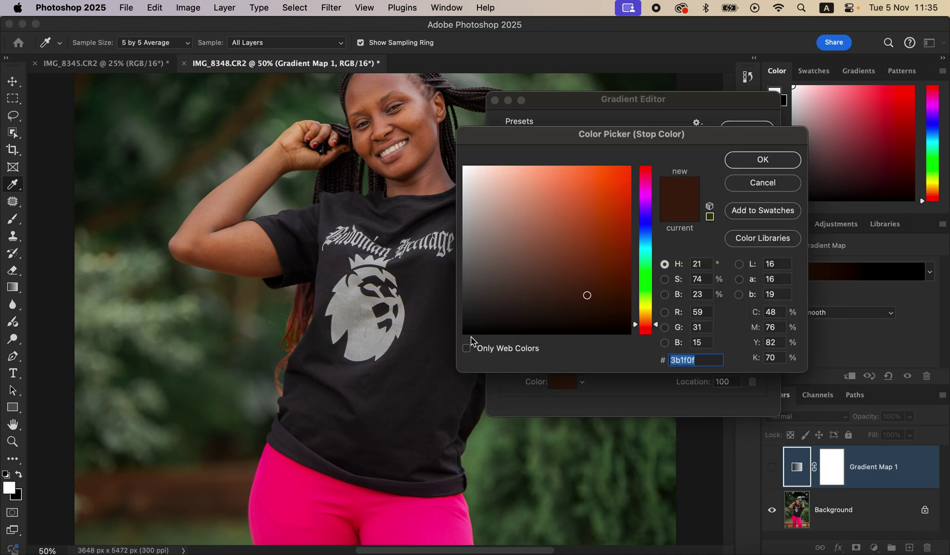
left_click(418, 114)
left_click(420, 111)
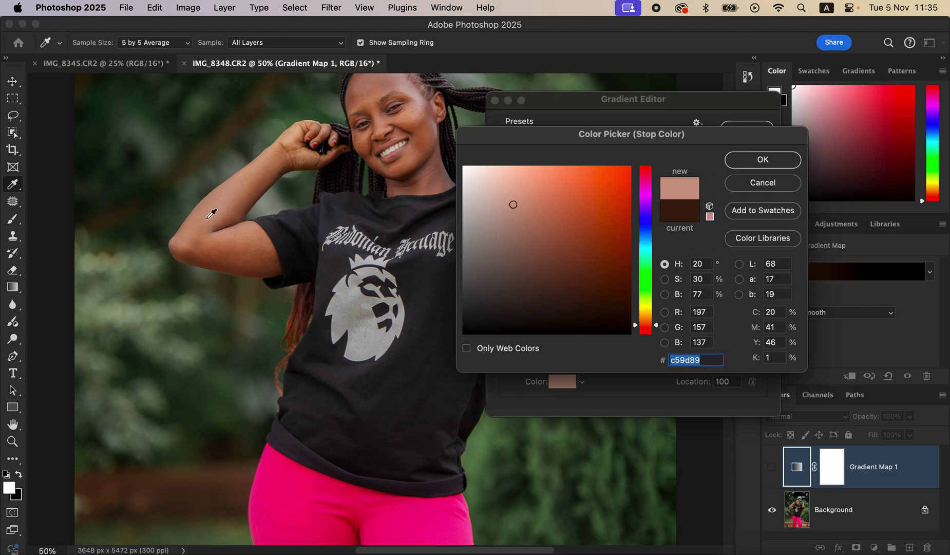
left_click(301, 128)
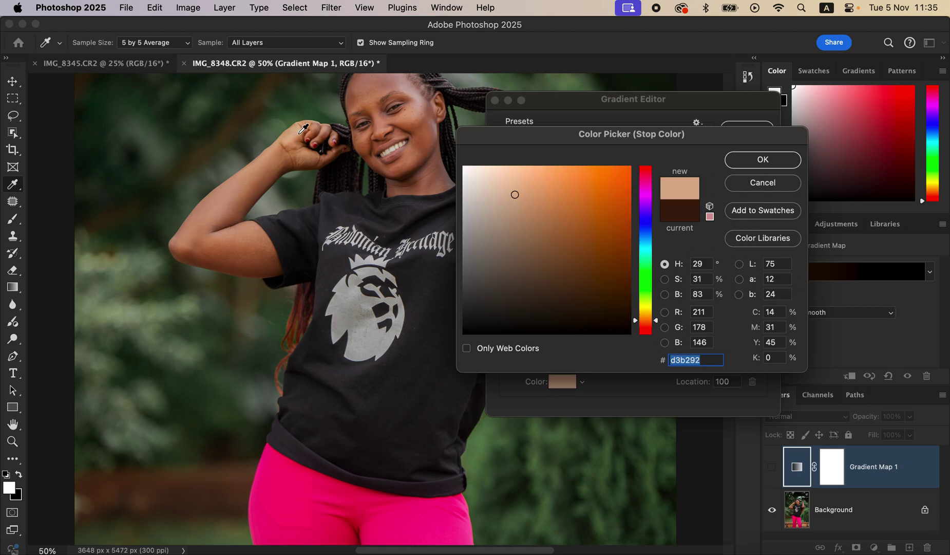
left_click(302, 132)
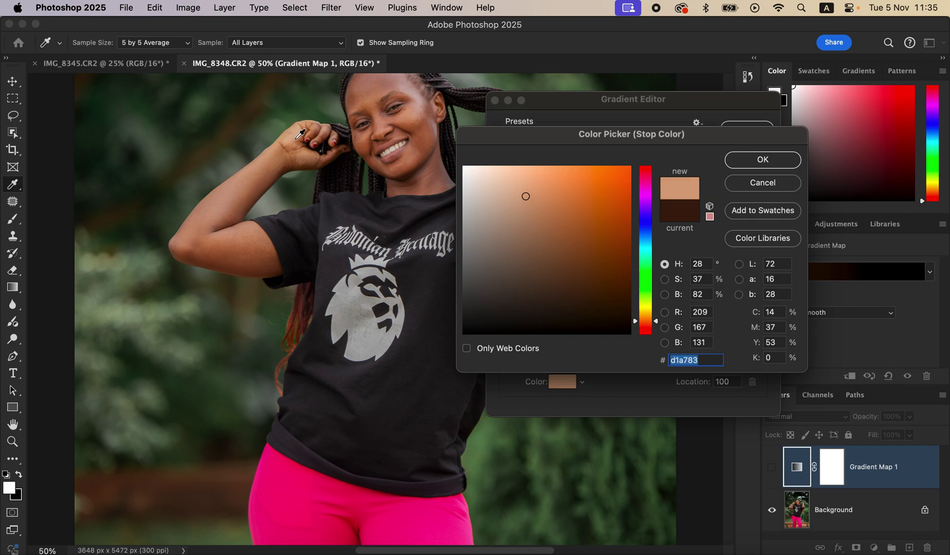
left_click(765, 160)
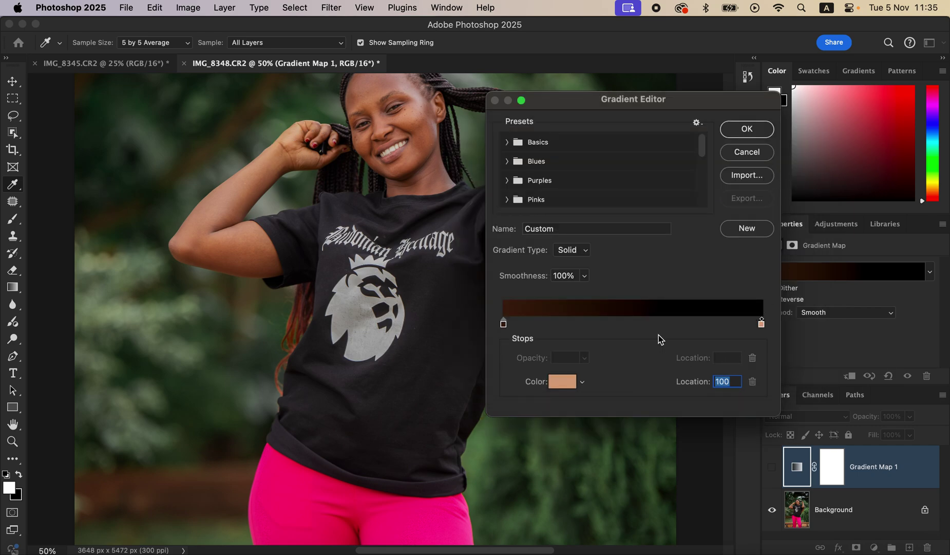
Separate the black stop from the overlapping stops at the gradient's end and delete it
left_click(761, 324)
left_click(762, 324)
left_click_drag(762, 324, 737, 325)
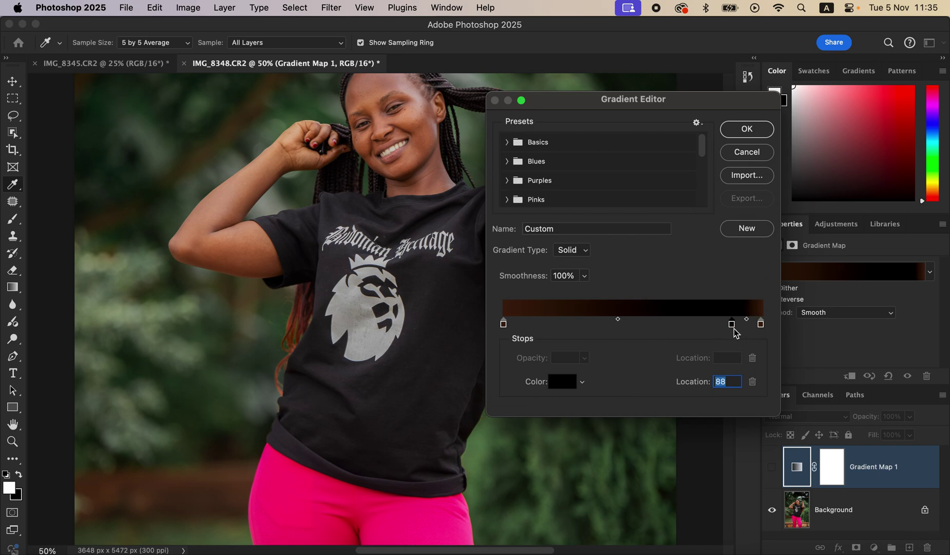
left_click(752, 382)
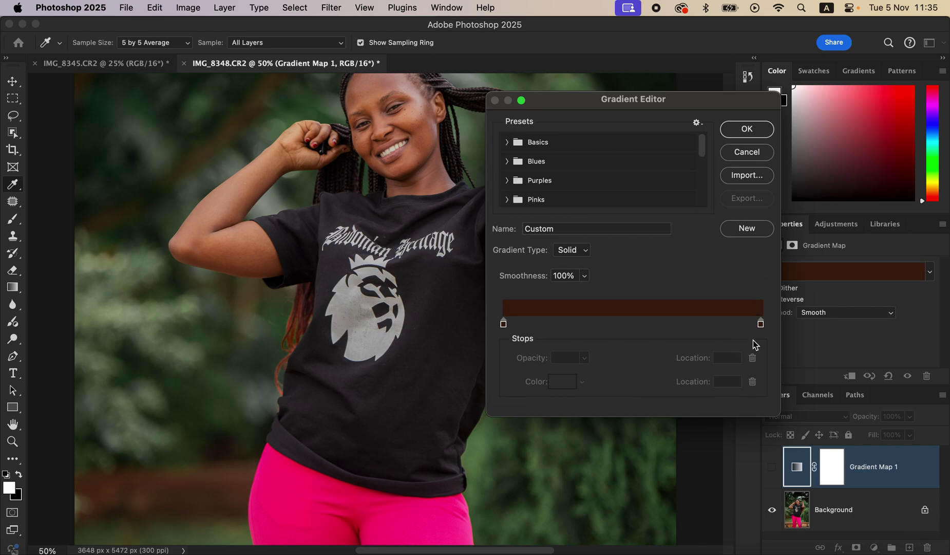
Set the gradient's end stop to the bright skin highlight color d6b392 sampled from the raised hand
left_click(761, 326)
left_click(762, 324)
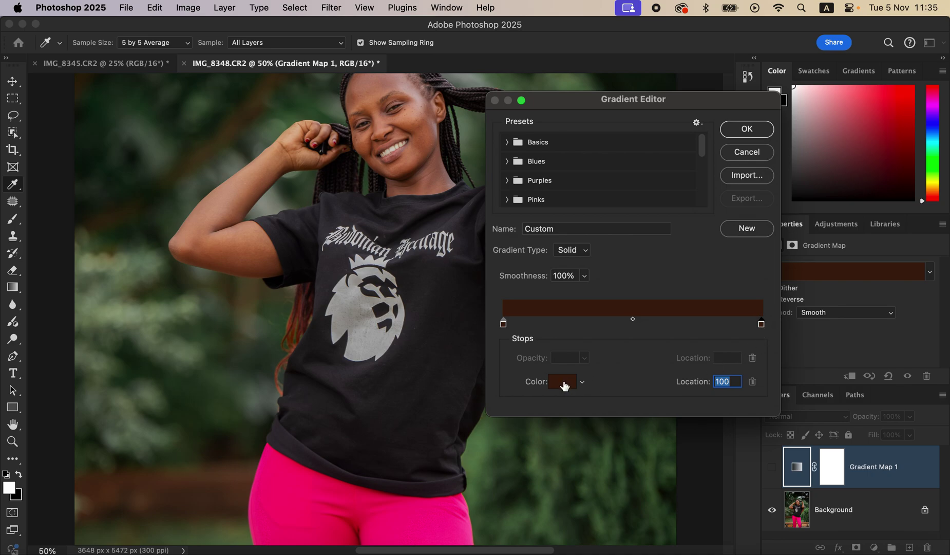
left_click(561, 386)
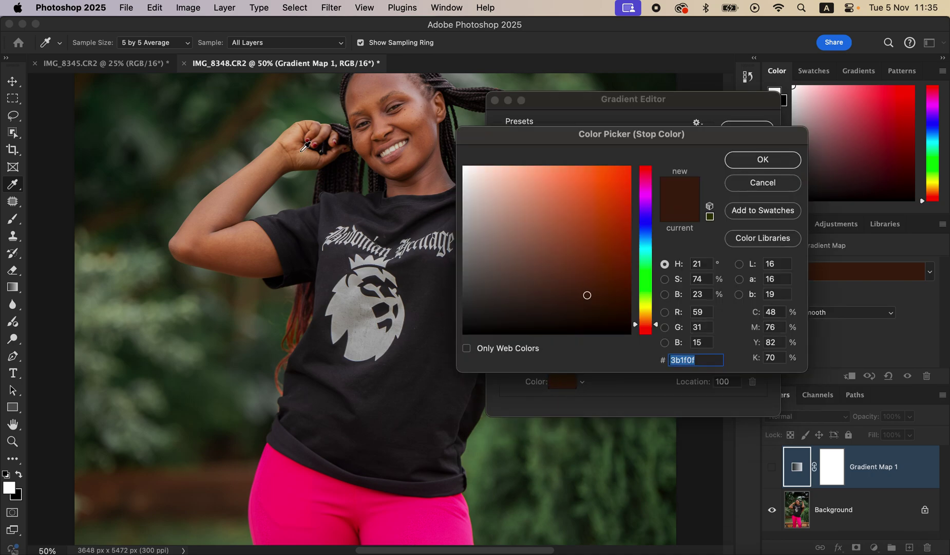
left_click(321, 134)
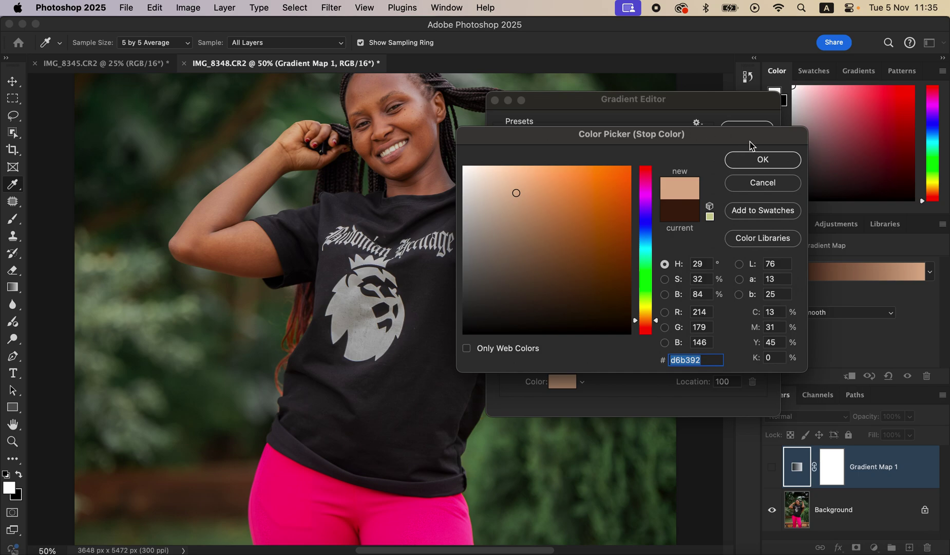
left_click(765, 160)
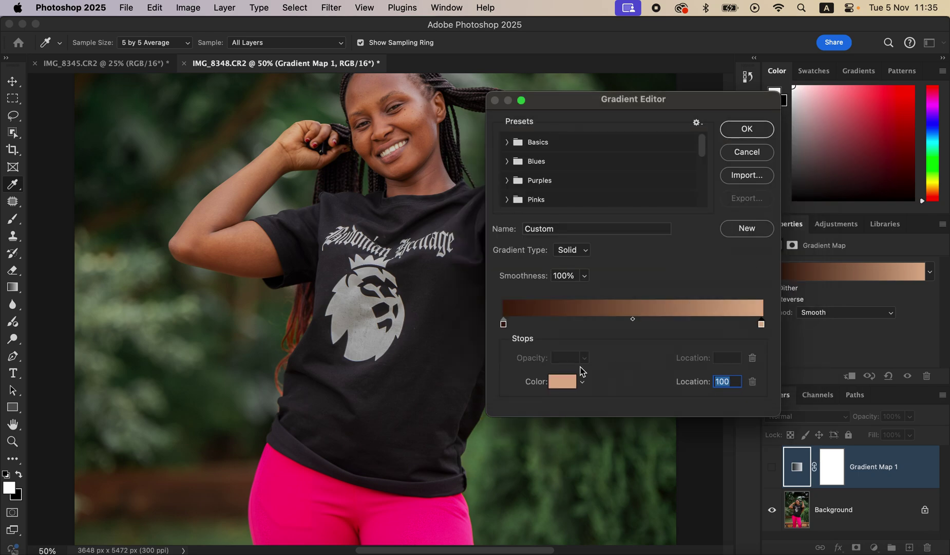
Add a middle stop at location 50 to the gradient and give it the skin midtone color af7a57 sampled from the upper arm
left_click(624, 323)
type("50")
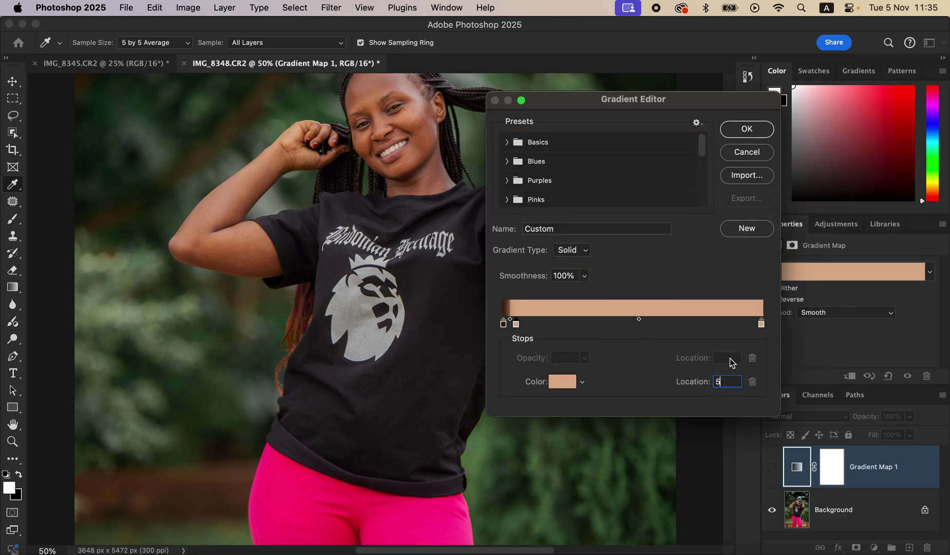
left_click(562, 382)
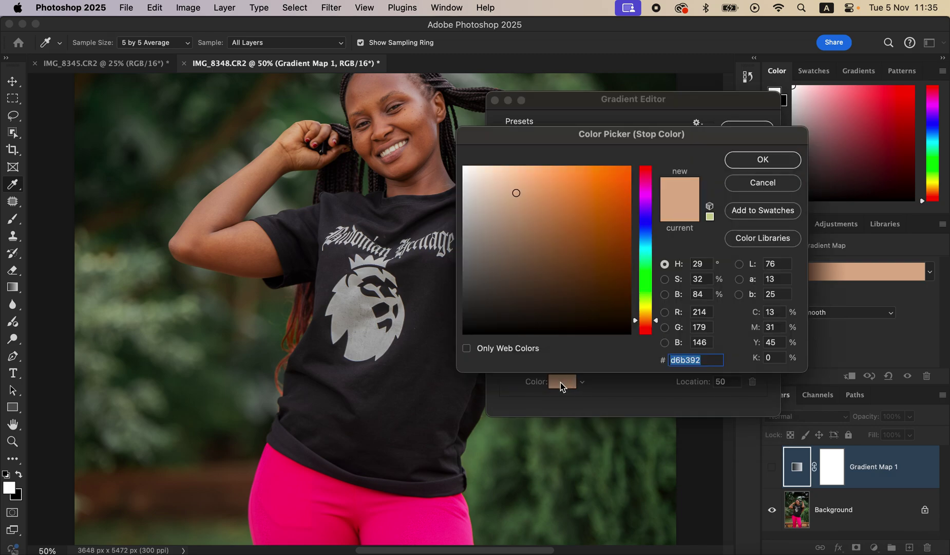
left_click(408, 120)
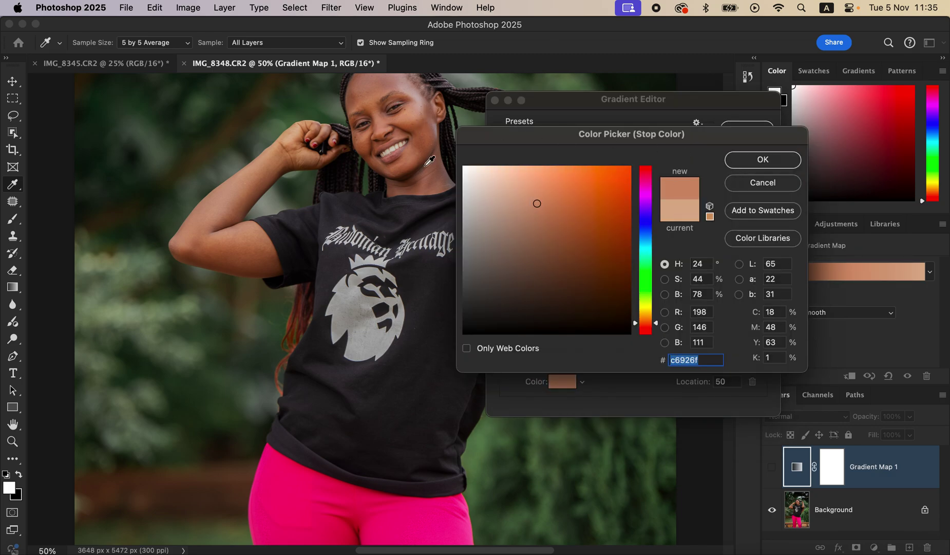
left_click(251, 245)
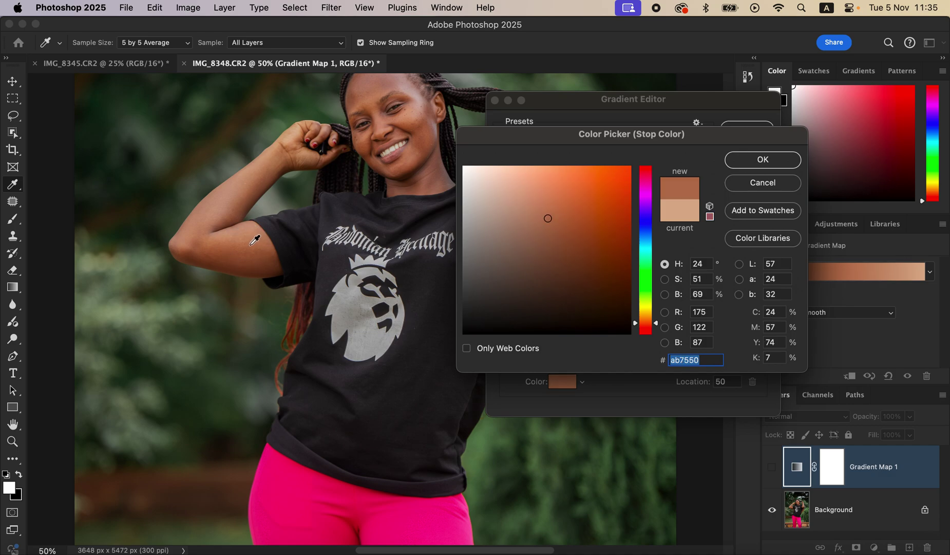
left_click(773, 162)
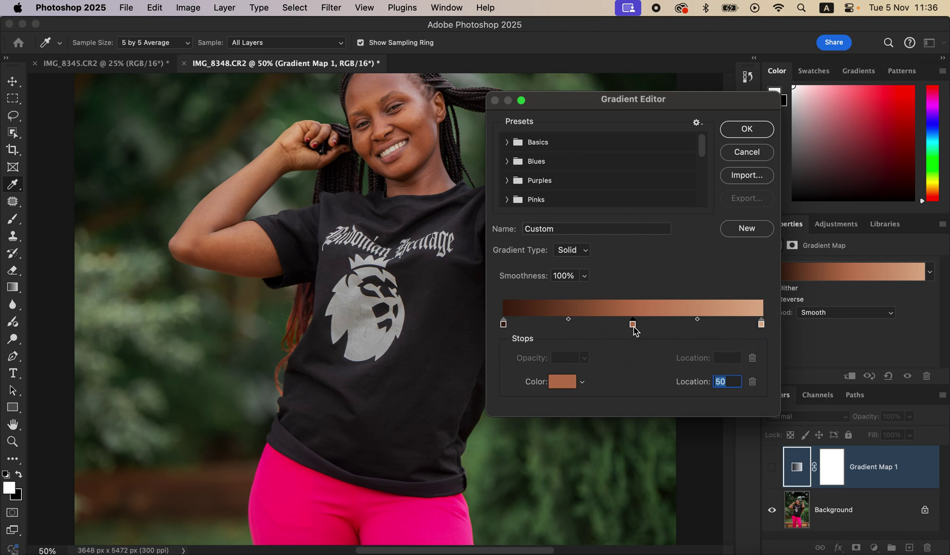
Change the middle stop's color to a3663e sampled from the cheek and accept the gradient
left_click(563, 385)
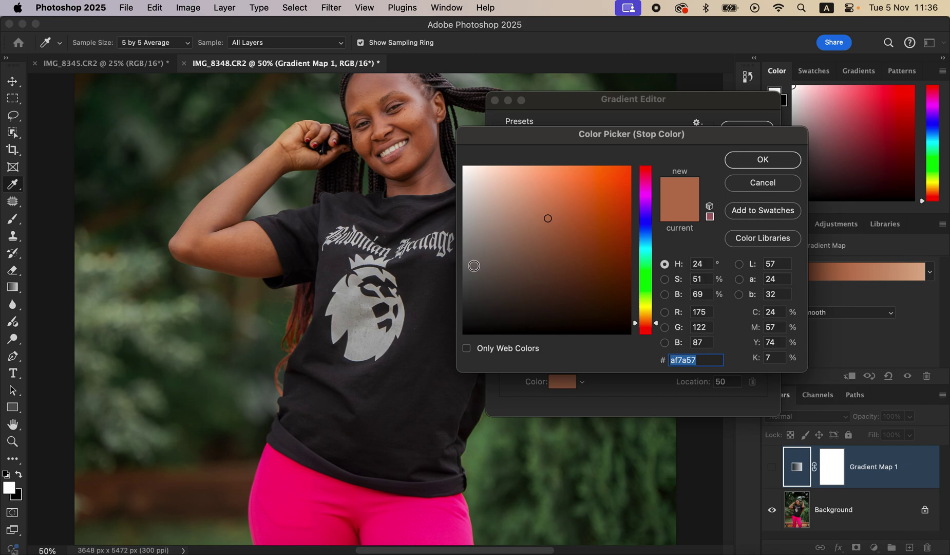
left_click(411, 125)
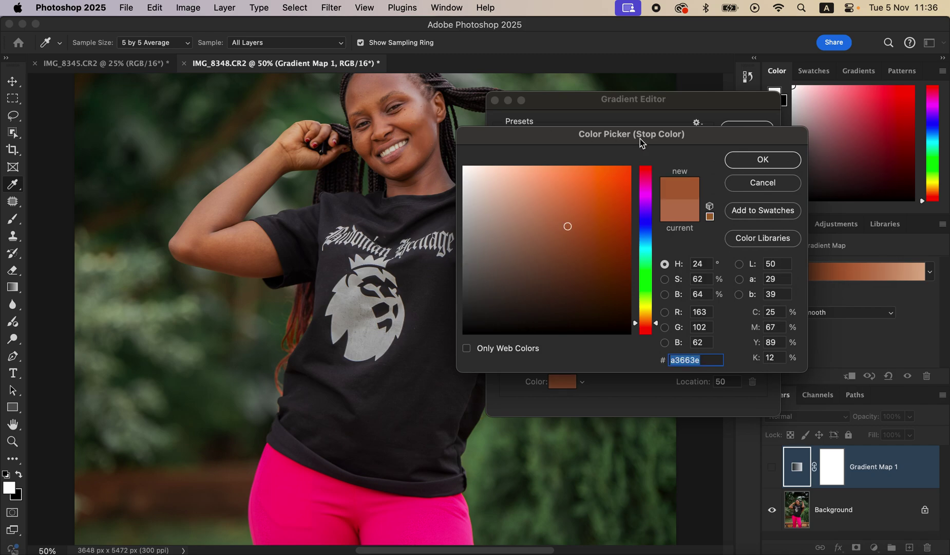
left_click(771, 159)
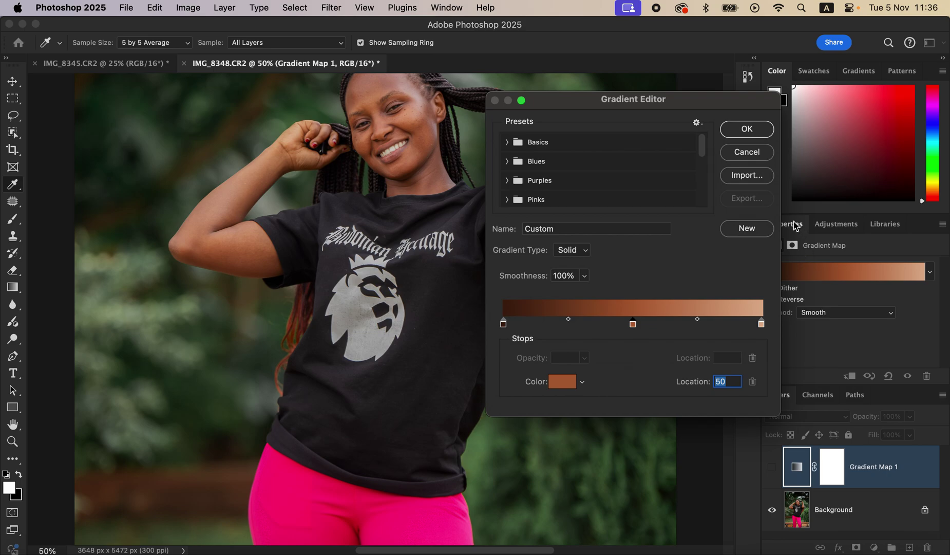
left_click(748, 129)
Show the Gradient Map 1 layer and set its blend mode to Color
left_click(833, 470)
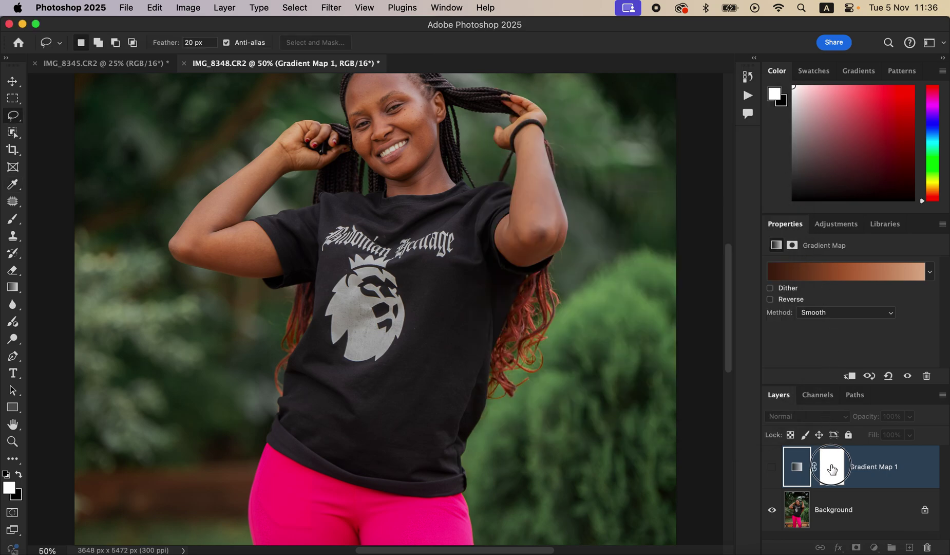
left_click(769, 467)
left_click(807, 416)
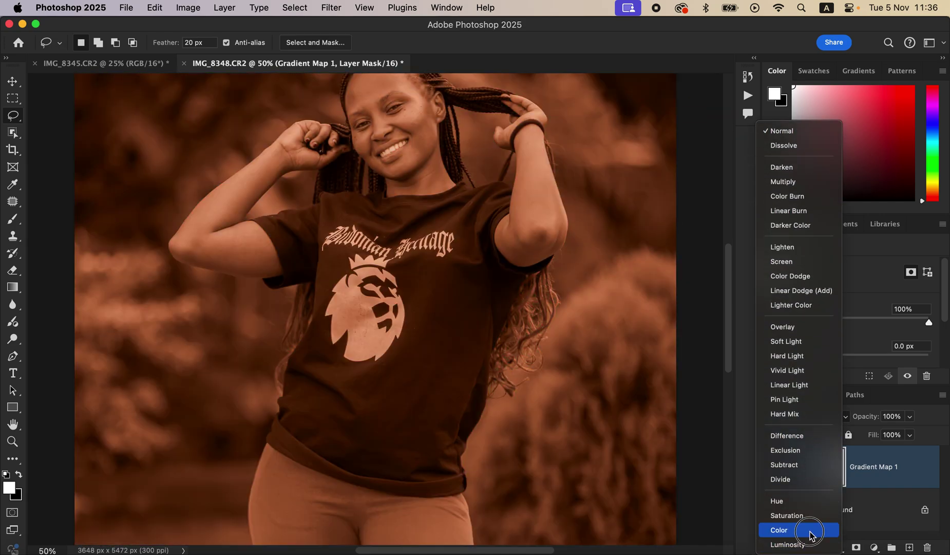
left_click(809, 529)
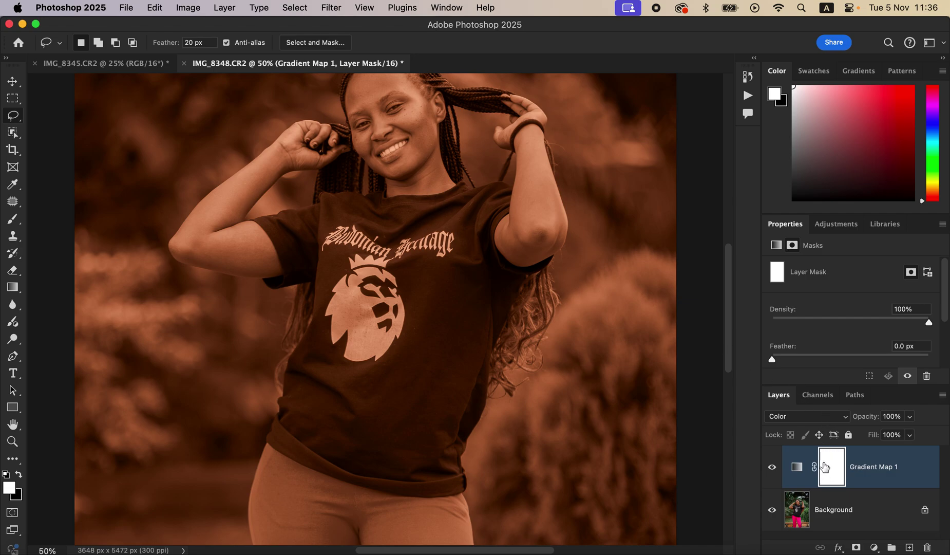
Invert the gradient map's layer mask to black and choose the Brush Tool
key("super+i")
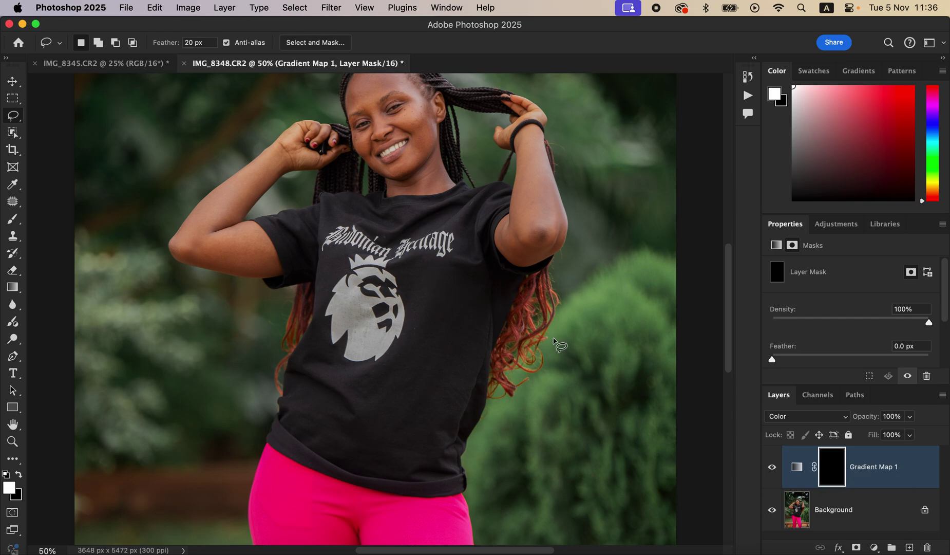
left_click(14, 220)
right_click(14, 220)
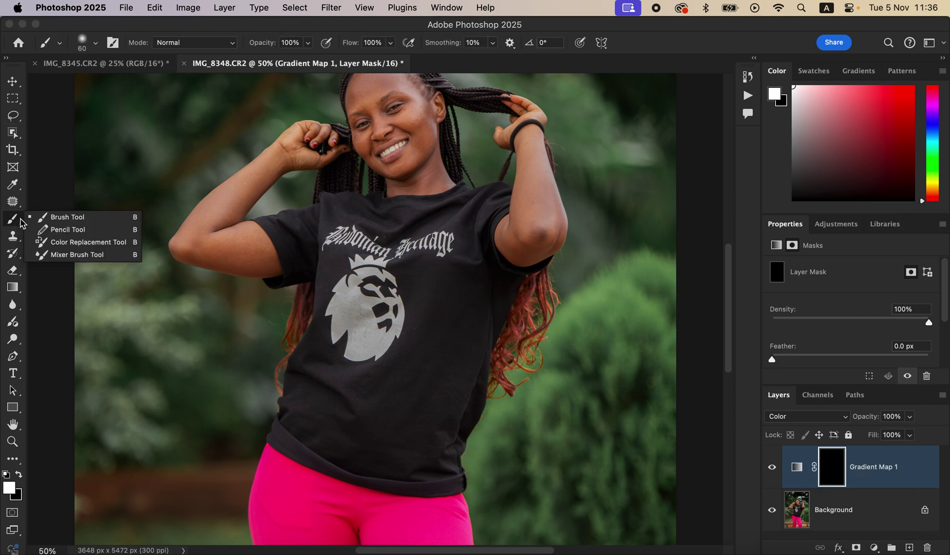
left_click(74, 217)
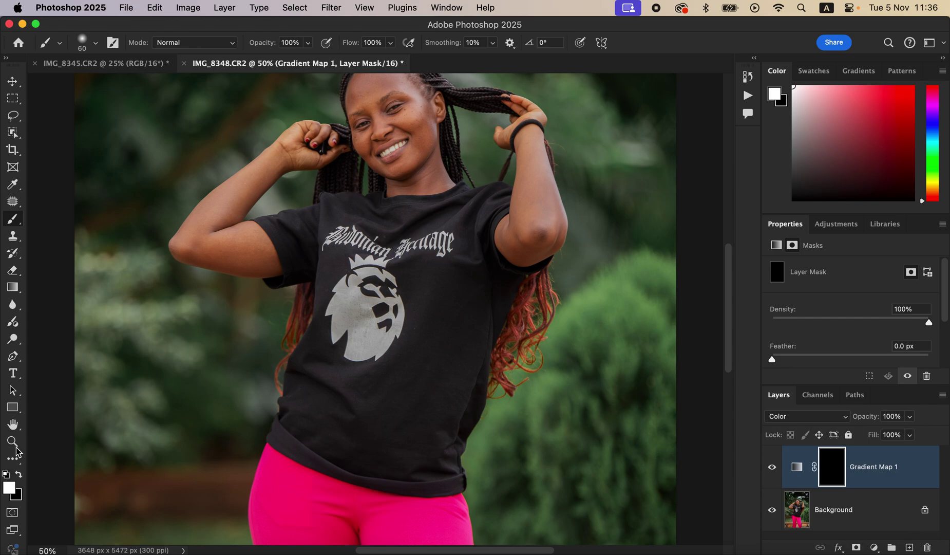
Paint white on the mask over the woman's face, hands and both arms with a size 150 soft brush
scroll(452, 288, "up", 3)
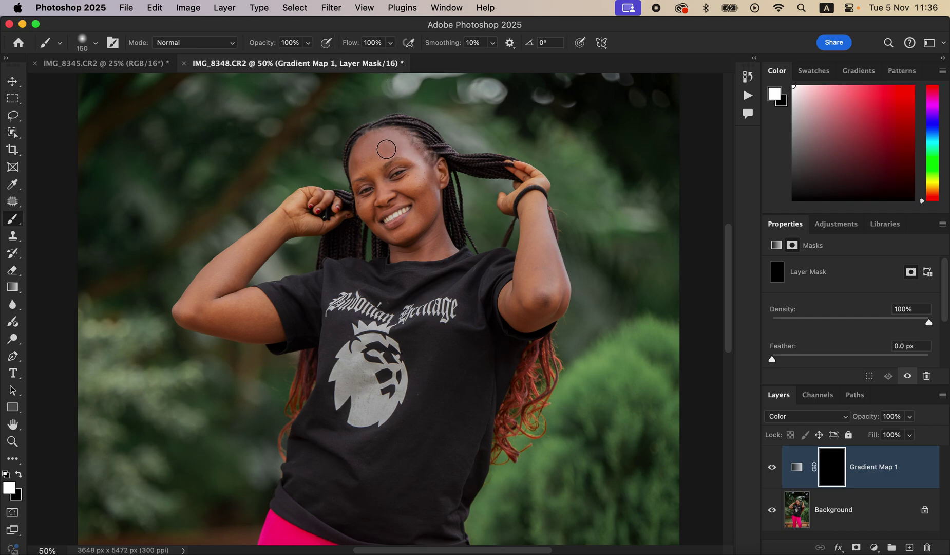
mouse_move(373, 150)
left_mouse_down()
mouse_move(376, 174)
mouse_move(370, 150)
mouse_move(393, 145)
mouse_move(411, 152)
mouse_move(424, 183)
mouse_move(366, 208)
mouse_move(413, 191)
mouse_move(429, 209)
mouse_move(441, 167)
mouse_move(438, 245)
mouse_move(394, 238)
mouse_move(391, 247)
mouse_move(422, 248)
mouse_move(408, 251)
mouse_move(450, 247)
mouse_move(398, 251)
mouse_move(375, 229)
mouse_move(403, 239)
mouse_move(426, 212)
mouse_move(421, 196)
mouse_move(357, 170)
mouse_move(380, 136)
mouse_move(399, 130)
mouse_move(427, 163)
left_mouse_up()
mouse_move(516, 191)
left_mouse_down()
mouse_move(525, 172)
mouse_move(539, 260)
mouse_move(513, 296)
mouse_move(525, 307)
mouse_move(537, 299)
mouse_move(545, 248)
mouse_move(552, 281)
mouse_move(545, 244)
mouse_move(560, 299)
mouse_move(544, 315)
mouse_move(511, 301)
mouse_move(531, 309)
mouse_move(538, 261)
mouse_move(538, 189)
mouse_move(528, 176)
mouse_move(506, 195)
left_mouse_up()
mouse_move(306, 220)
left_mouse_down()
mouse_move(311, 199)
mouse_move(315, 219)
mouse_move(335, 219)
mouse_move(313, 213)
mouse_move(314, 198)
mouse_move(228, 260)
mouse_move(183, 313)
mouse_move(205, 322)
mouse_move(254, 315)
mouse_move(255, 300)
mouse_move(267, 332)
mouse_move(190, 315)
mouse_move(201, 293)
left_mouse_up()
mouse_move(252, 237)
left_mouse_down()
mouse_move(313, 195)
mouse_move(331, 203)
mouse_move(286, 223)
mouse_move(222, 277)
mouse_move(214, 319)
mouse_move(240, 312)
mouse_move(259, 322)
mouse_move(190, 319)
left_mouse_up()
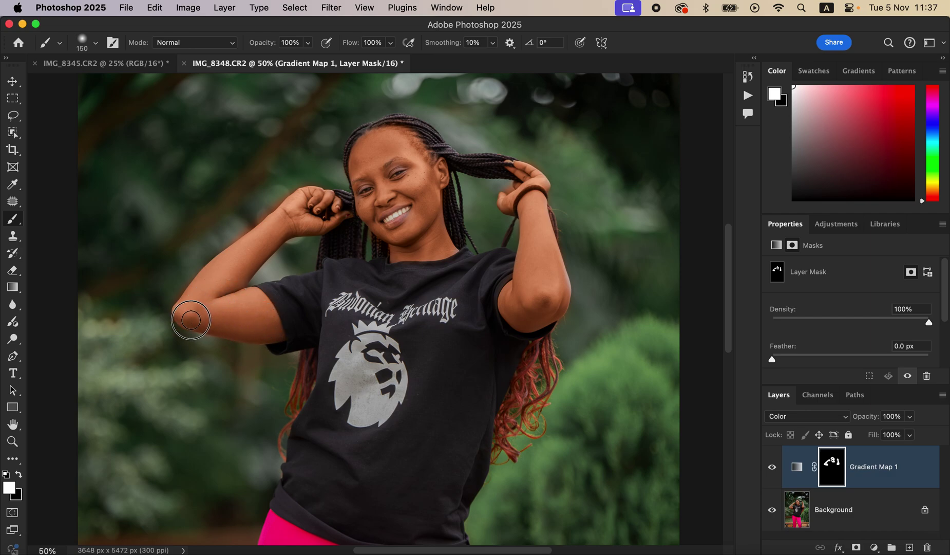
mouse_move(375, 173)
left_mouse_down()
mouse_move(390, 139)
mouse_move(406, 139)
mouse_move(385, 133)
mouse_move(414, 146)
mouse_move(445, 184)
left_mouse_up()
mouse_move(529, 187)
left_mouse_down()
mouse_move(511, 203)
mouse_move(497, 198)
mouse_move(542, 178)
mouse_move(524, 183)
left_mouse_up()
mouse_move(562, 296)
left_mouse_down()
mouse_move(536, 220)
mouse_move(539, 286)
mouse_move(522, 298)
left_mouse_up()
Paint black on the mask with a size 40 brush to remove the color spill around the image's left-hand arm and hand
left_click(19, 476)
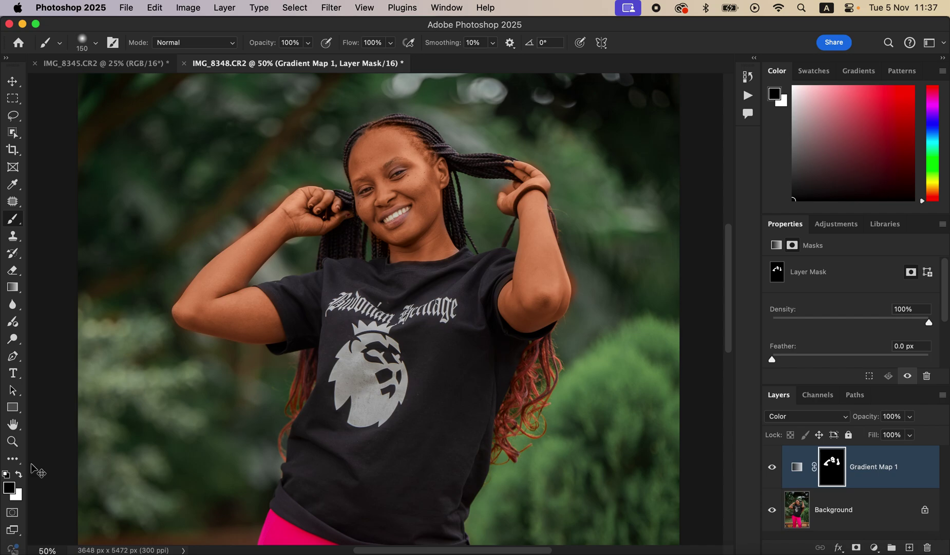
key("super+equal")
key("super+equal")
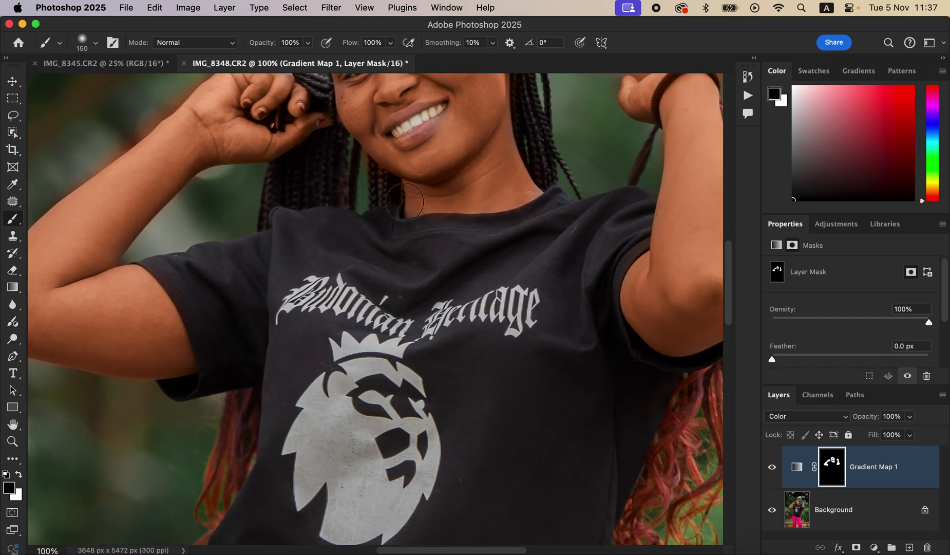
scroll(342, 278, "left", 10)
scroll(342, 277, "up", 3)
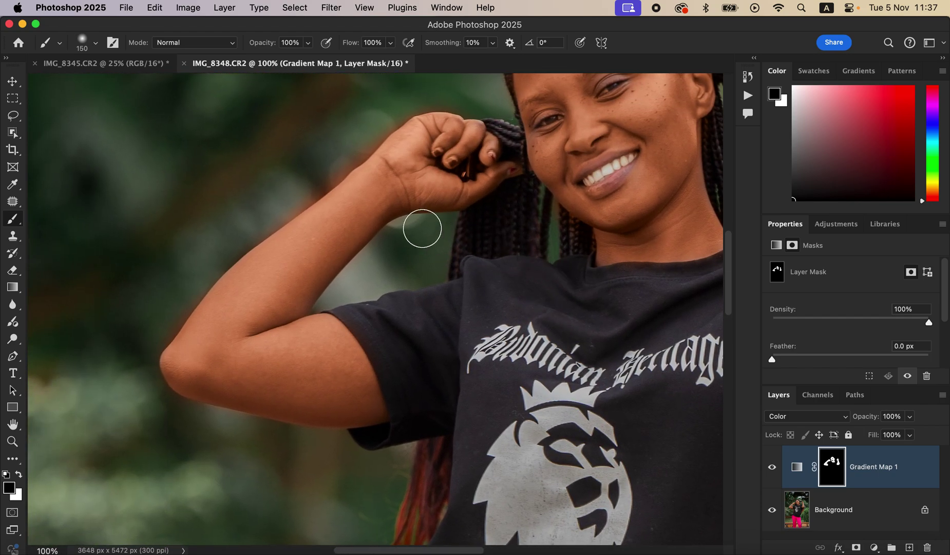
key("bracketleft")
key("bracketleft")
key("bracketleft")
key("bracketleft")
key("bracketleft")
key("bracketleft")
key("bracketleft")
key("bracketleft")
left_click_drag(575, 215, 238, 240)
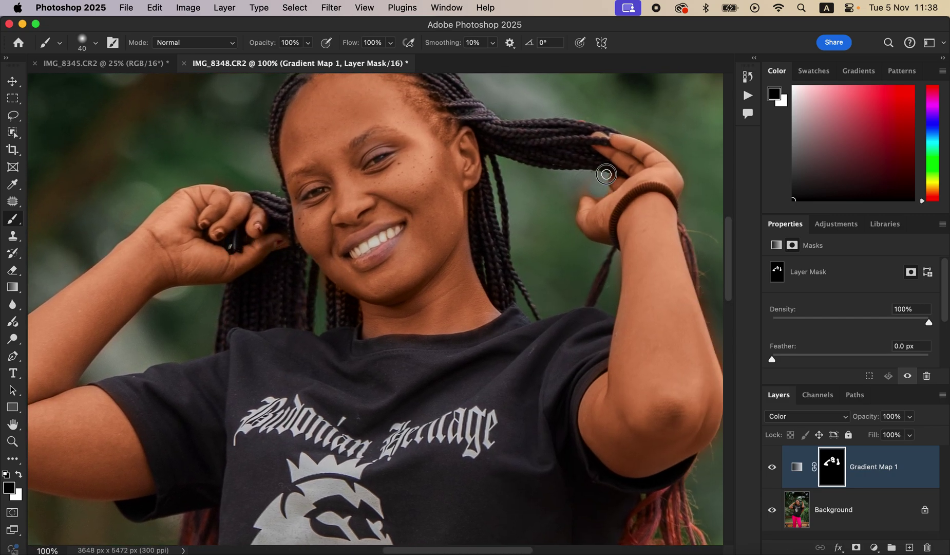
Mask out the color spill on the wristband and along the outer edge of the right-hand forearm and elbow
mouse_move(674, 195)
left_mouse_down()
mouse_move(658, 184)
mouse_move(630, 191)
mouse_move(616, 232)
left_mouse_up()
scroll(664, 282, "right", 5)
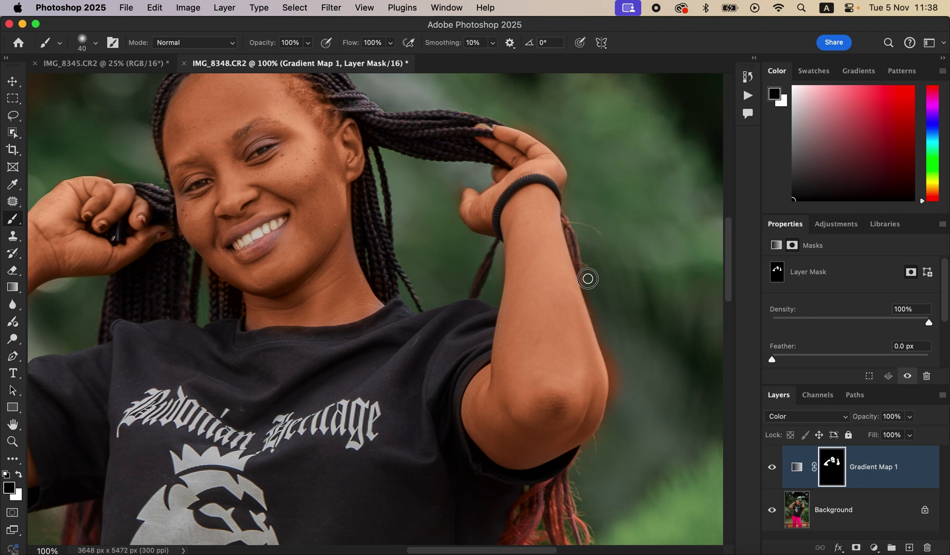
mouse_move(596, 302)
left_mouse_down()
mouse_move(613, 408)
mouse_move(619, 381)
mouse_move(622, 394)
mouse_move(601, 452)
left_mouse_up()
Touch up the face mask with white around the eyes, and mask out the mouth and braids with black
key("x")
mouse_move(260, 143)
left_mouse_down()
mouse_move(279, 134)
mouse_move(188, 181)
mouse_move(185, 208)
left_mouse_up()
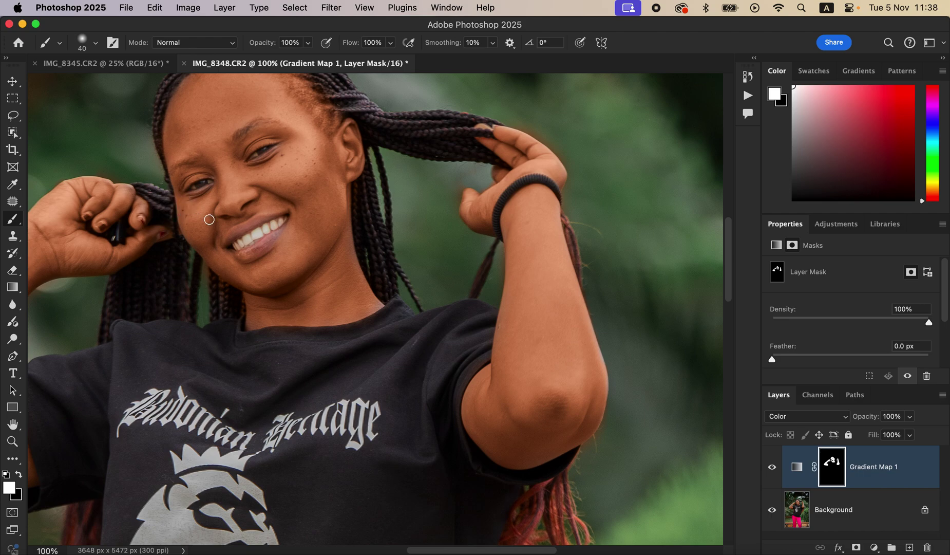
key("x")
mouse_move(264, 252)
left_mouse_down()
mouse_move(245, 254)
mouse_move(272, 238)
mouse_move(278, 217)
mouse_move(239, 233)
mouse_move(231, 244)
mouse_move(256, 254)
left_mouse_up()
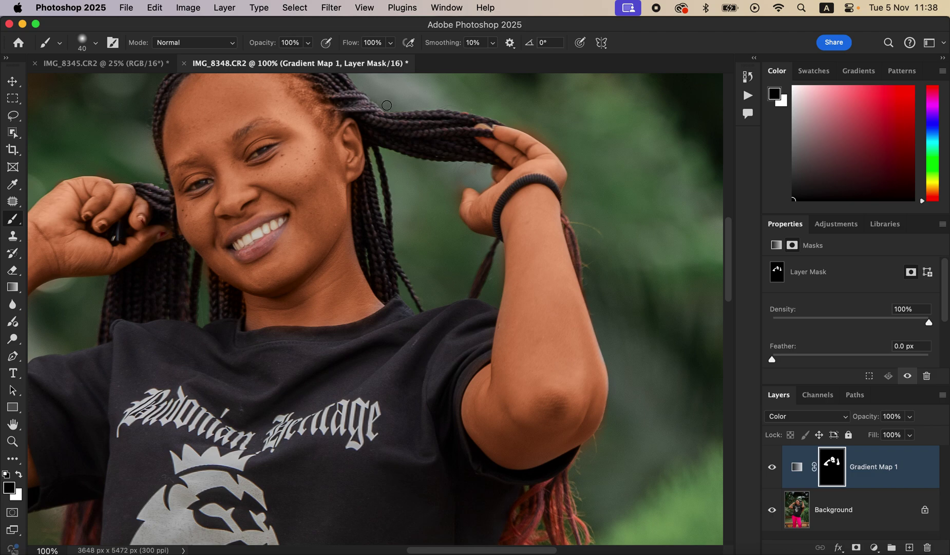
left_click_drag(384, 107, 408, 209)
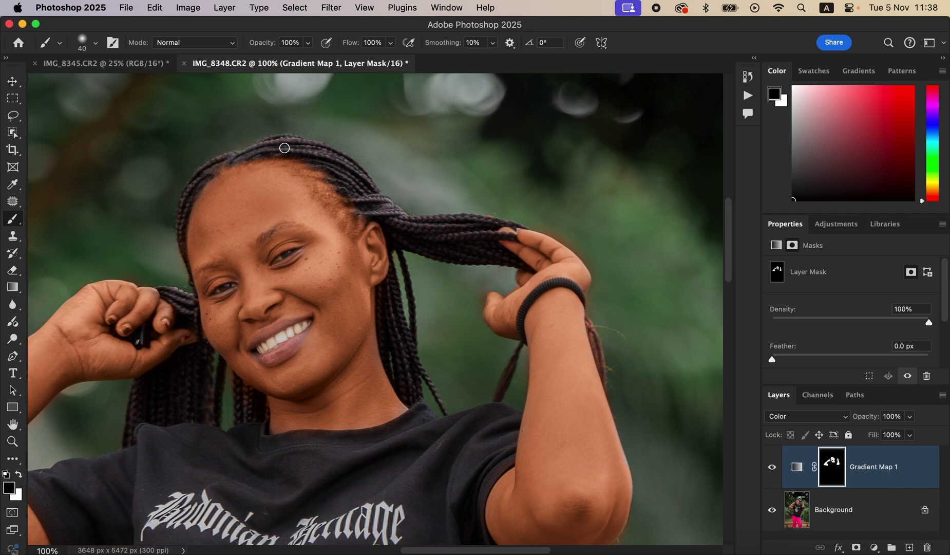
Examine the masked skin tones at several zoom levels, from the full figure to the face
key("super+minus")
key("super+minus")
key("super+minus")
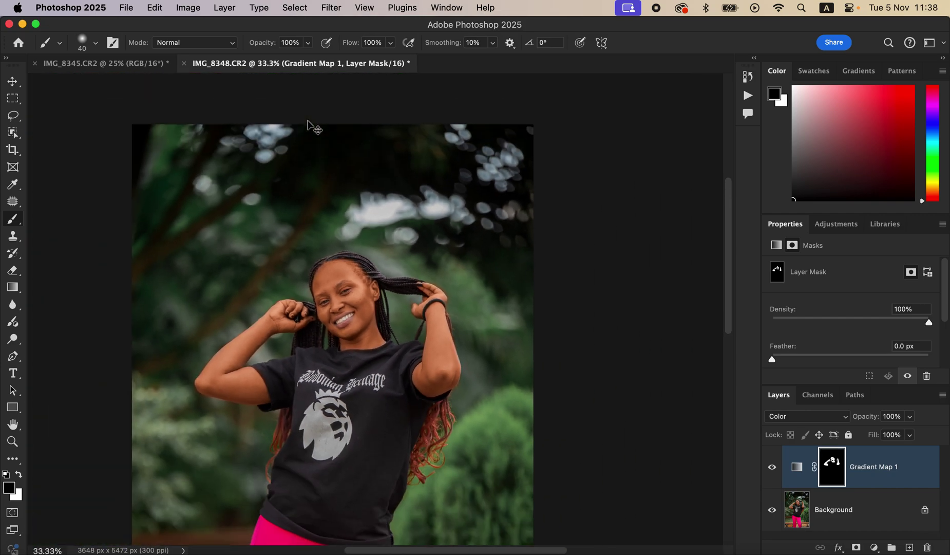
key("super+minus")
key("super+plus")
key("super+plus")
key("super+plus")
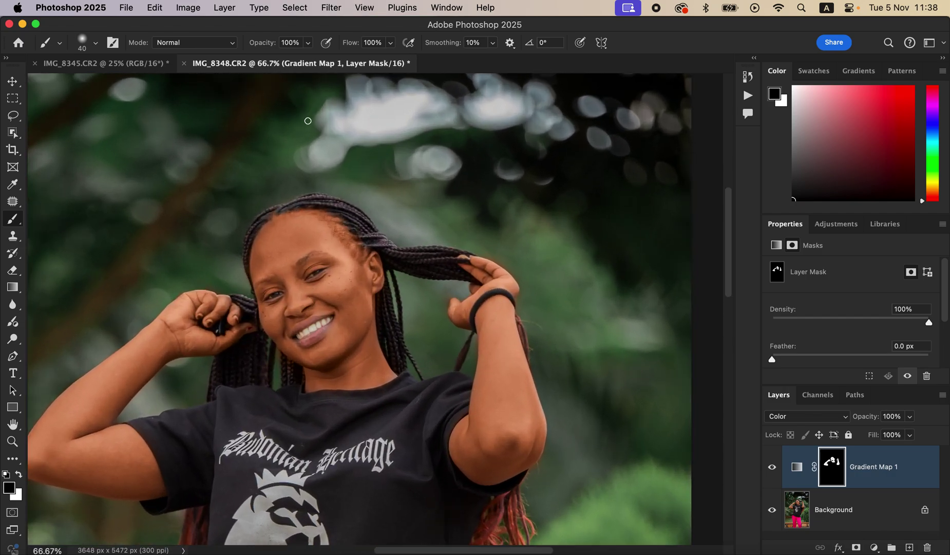
key("x")
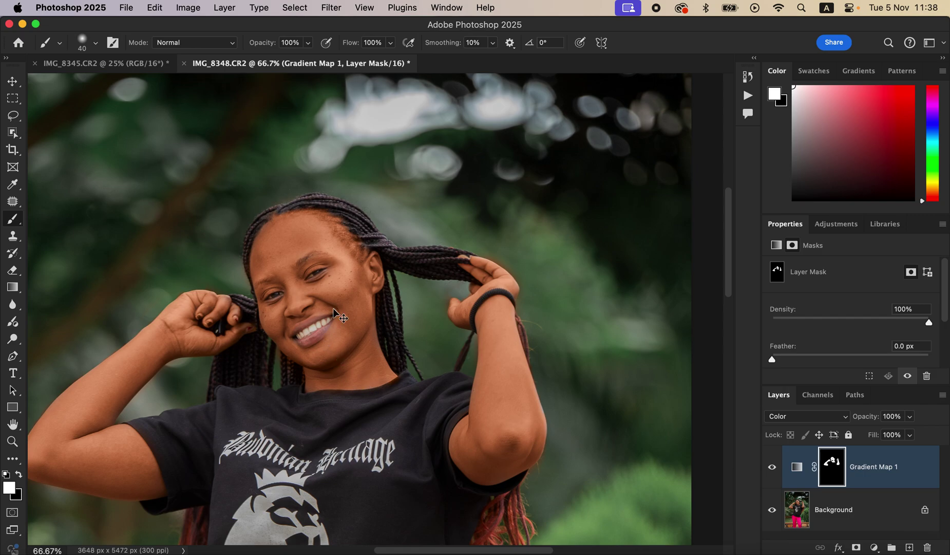
key("super+minus")
key("super+minus")
key("super+minus")
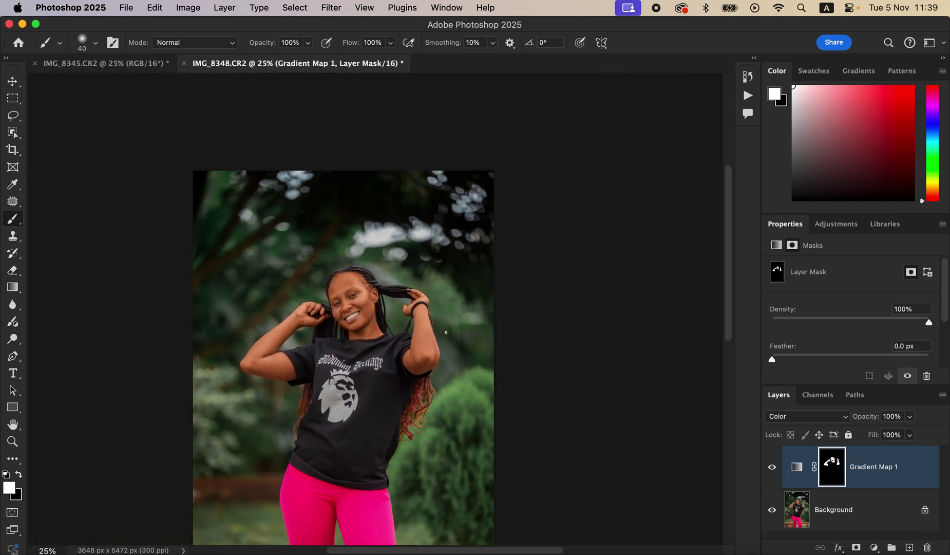
key("super+plus")
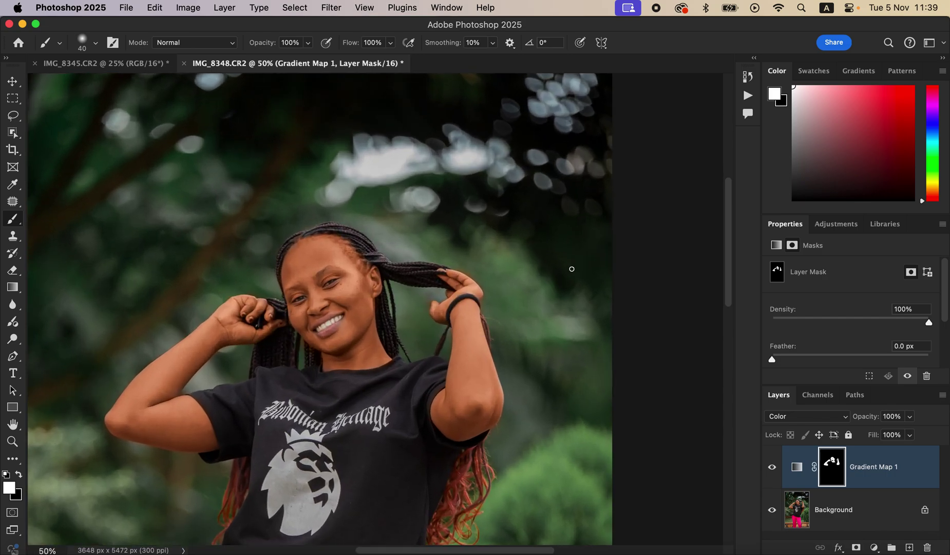
key("x")
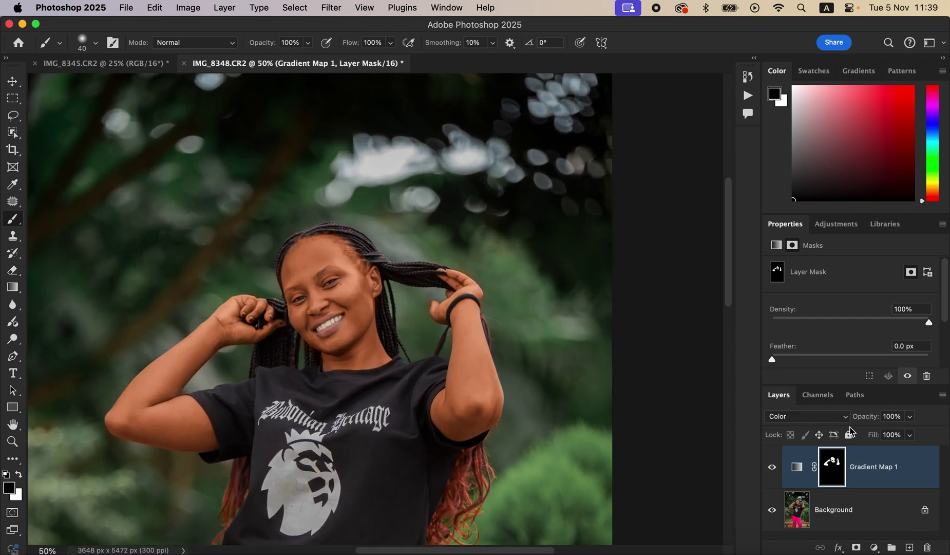
Lower the Gradient Map 1 layer's opacity to about 59% and toggle its visibility to compare the skin tones
left_click(910, 416)
left_click_drag(913, 431, 887, 435)
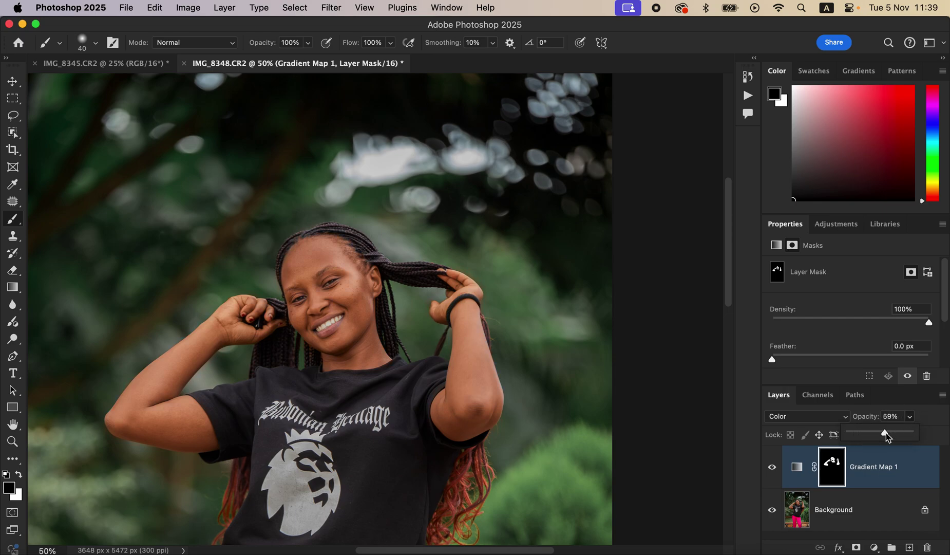
key("super+minus")
key("super+minus")
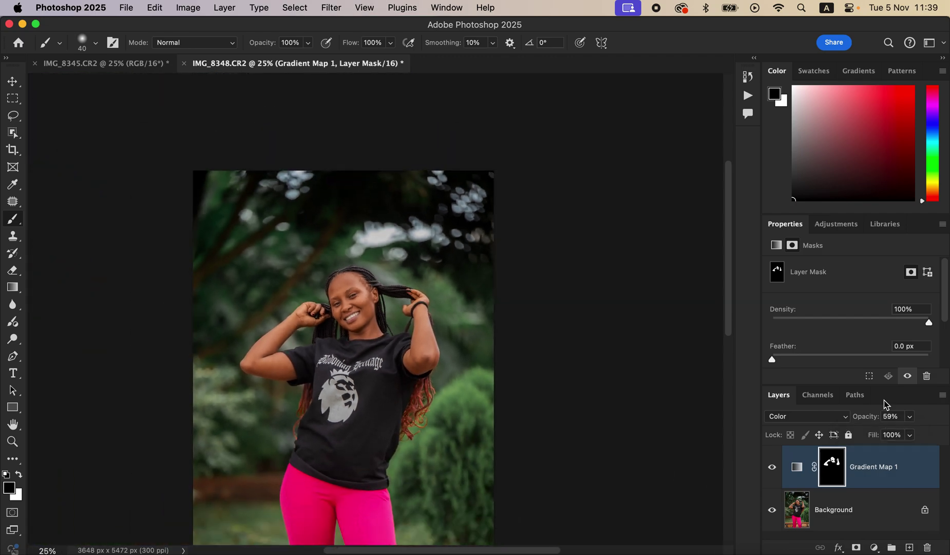
left_click_drag(913, 419, 897, 432)
left_click(776, 468)
Add a Selective Color adjustment layer and set the Cyan of the Blacks to +4%
left_click(874, 547)
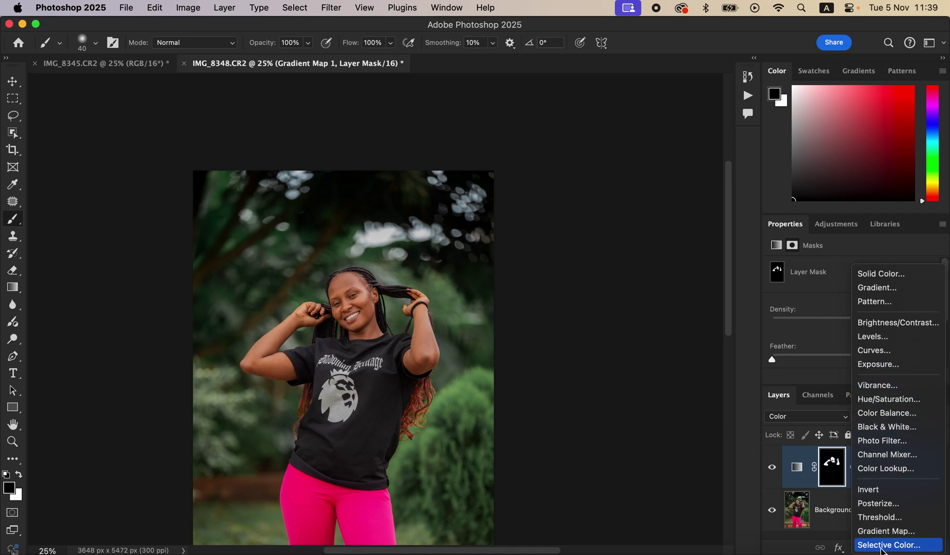
left_click(881, 547)
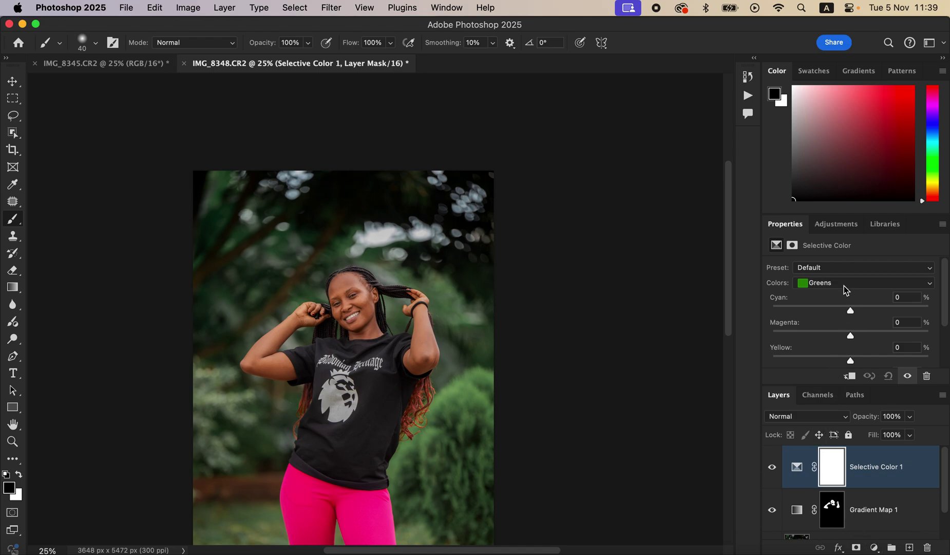
left_click(847, 287)
left_click(839, 340)
left_click_drag(852, 315, 853, 310)
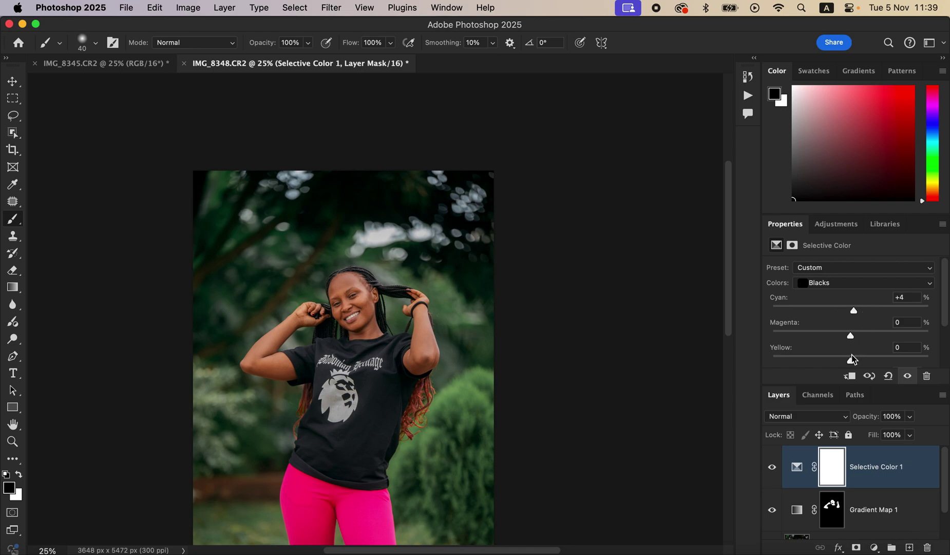
For the Blacks in the Selective Color 1 layer, set Yellow to -3% and Black to +4%
left_click_drag(850, 360, 850, 363)
left_click_drag(943, 311, 945, 336)
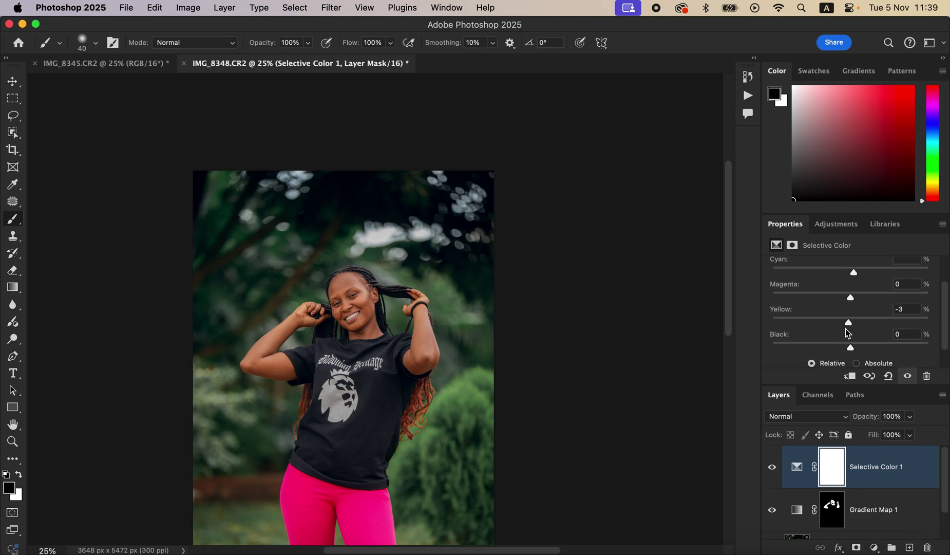
left_click_drag(852, 351, 856, 350)
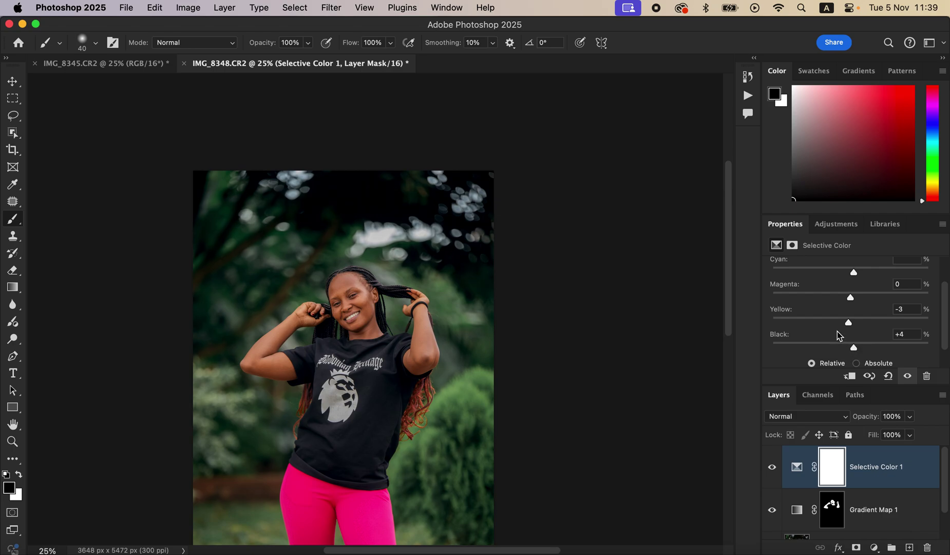
Switch the Selective Color adjustment to the Greens and reduce their Magenta well below zero to deepen the foliage
left_click_drag(946, 326, 880, 291)
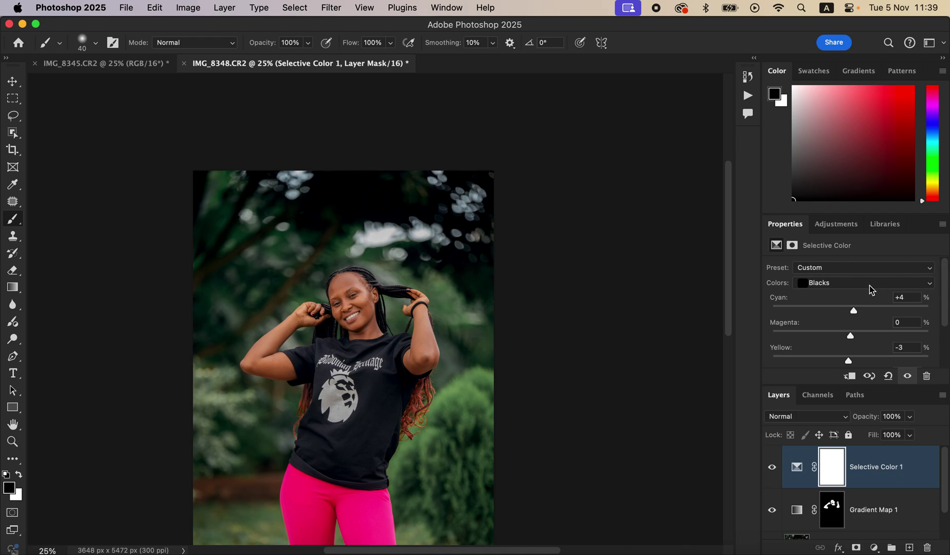
left_click(857, 283)
left_click(835, 222)
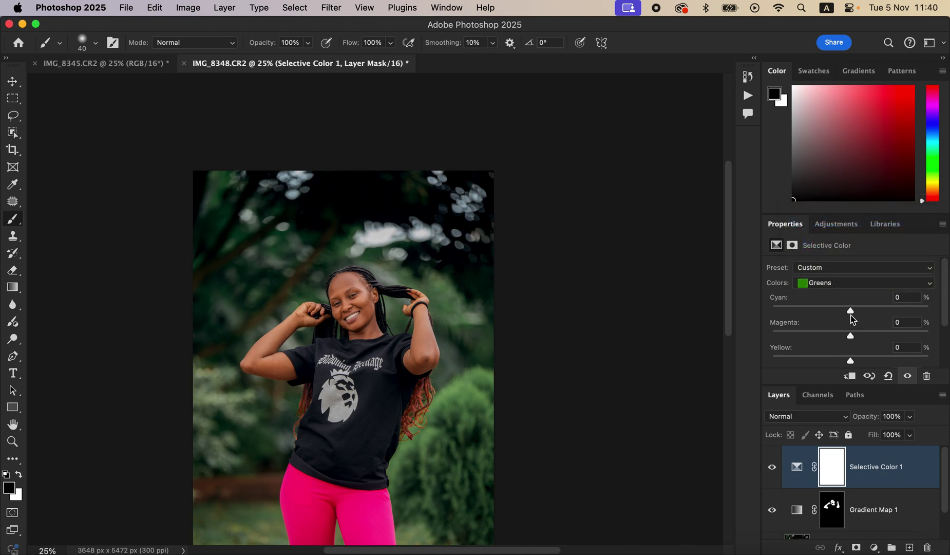
left_click_drag(850, 335, 825, 338)
Toggle the Selective Color 1 layer's visibility repeatedly to compare the foliage and shadow colors before and after
left_click(772, 468)
left_click(772, 467)
left_click(772, 468)
left_click(772, 468)
left_click(772, 468)
left_click(773, 470)
left_click(772, 470)
left_click(772, 471)
Add a Levels adjustment layer and pull the white input point in to the histogram's right end, using the clipping preview
left_click(875, 547)
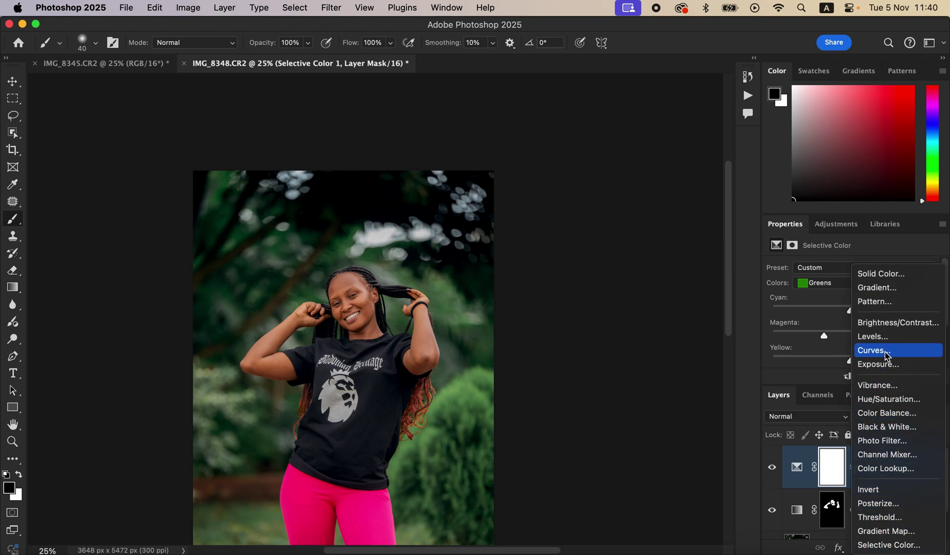
left_click(884, 337)
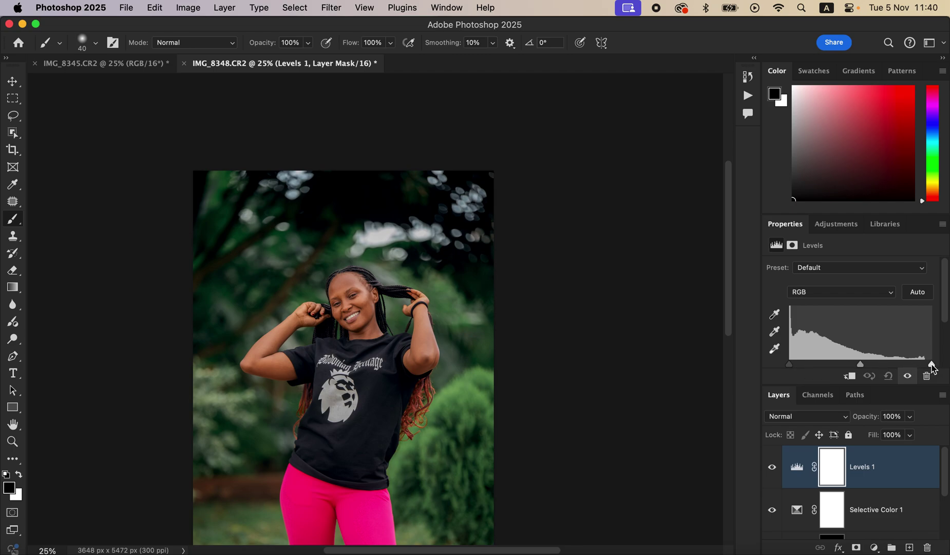
left_click_drag(933, 367, 932, 368)
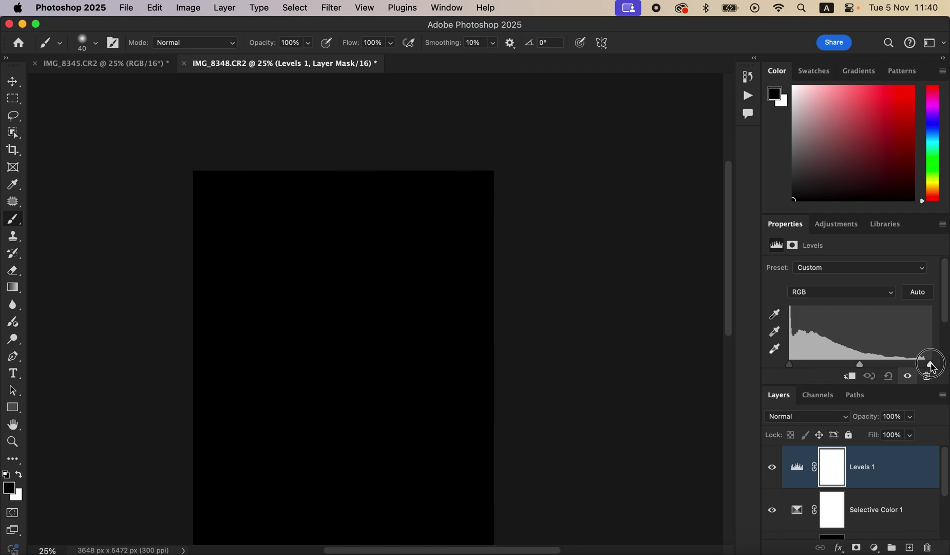
left_click_drag(933, 368, 930, 366)
left_click_drag(928, 368, 927, 368)
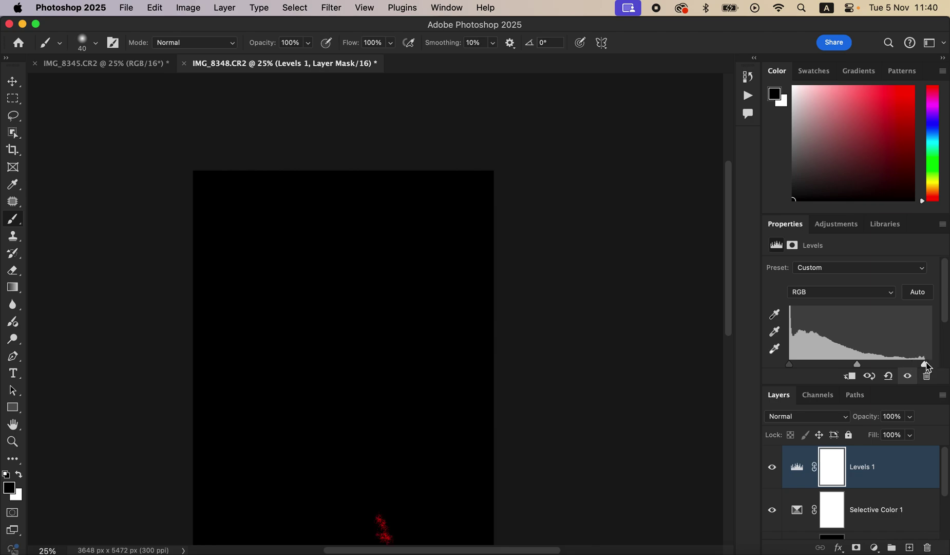
left_click_drag(789, 366, 791, 369)
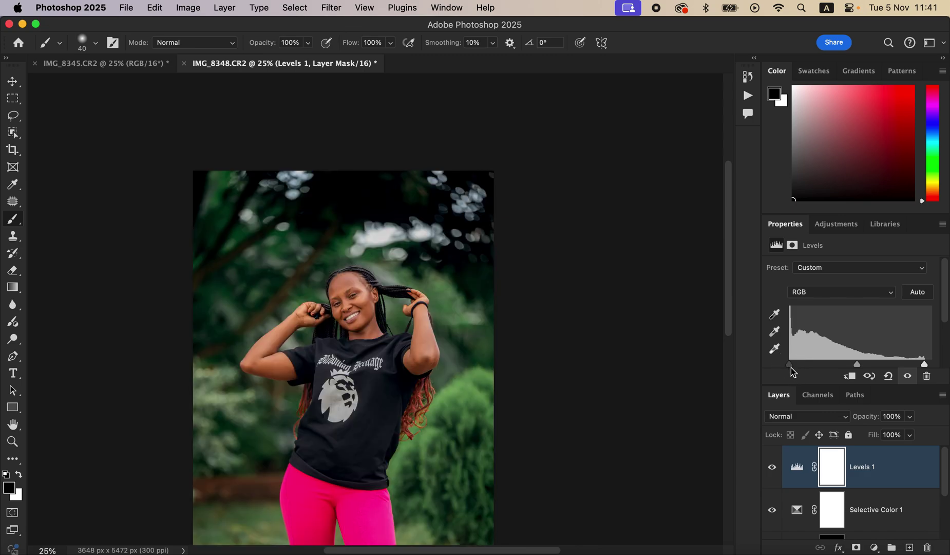
Compare the portrait with and without the Levels 1 layer, and inspect the result closer up and at full view
left_click(772, 470)
left_click(772, 470)
left_click(772, 466)
left_click(772, 466)
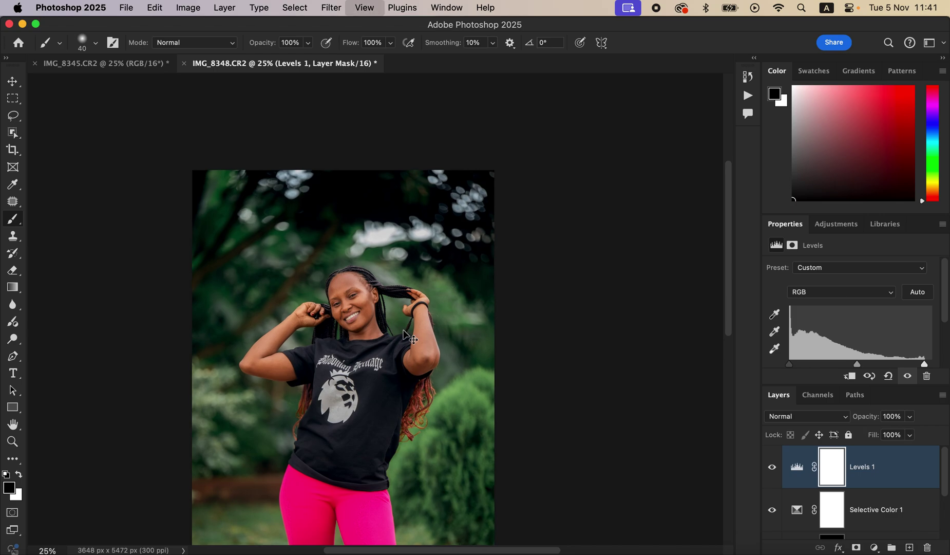
key("super+equal")
key("super+equal")
key("super+equal")
key("super+minus")
key("super+minus")
key("super+minus")
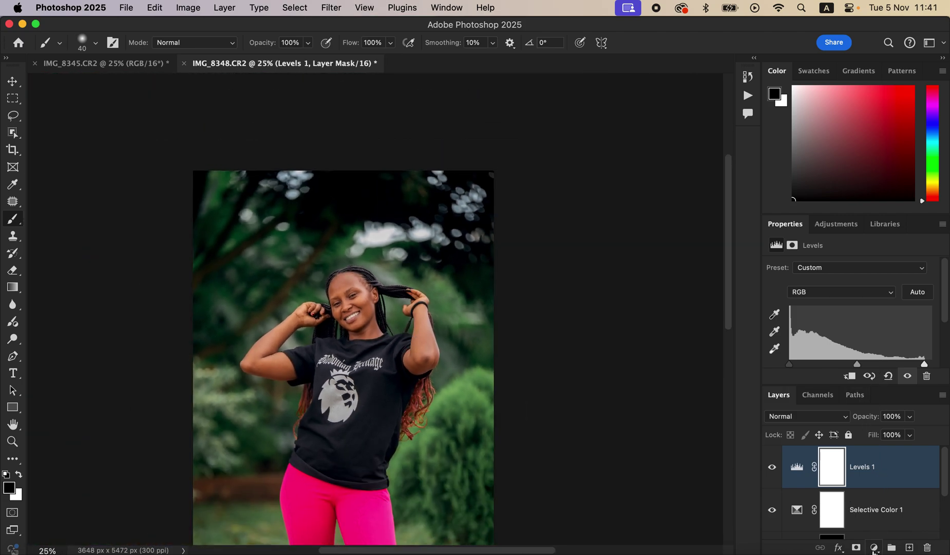
Add a Hue/Saturation adjustment layer and set the Lightness of the Reds to -8
left_click(874, 549)
left_click(881, 399)
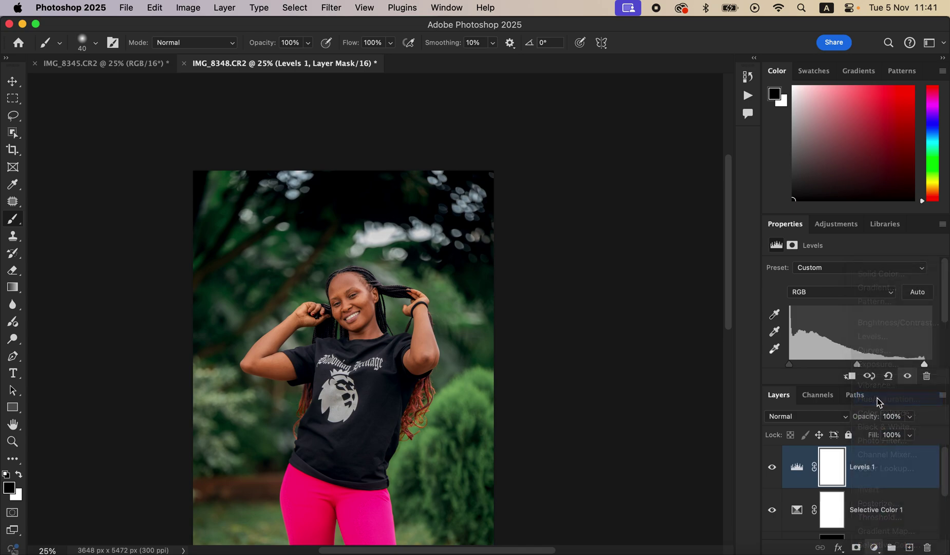
left_click(827, 285)
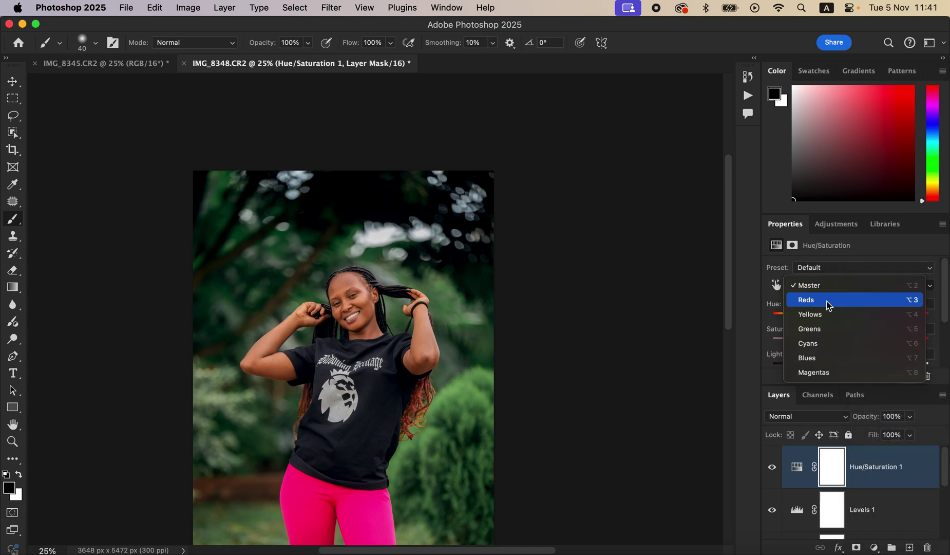
left_click(827, 302)
mouse_move(850, 365)
left_mouse_down()
mouse_move(802, 367)
mouse_move(847, 366)
left_mouse_up()
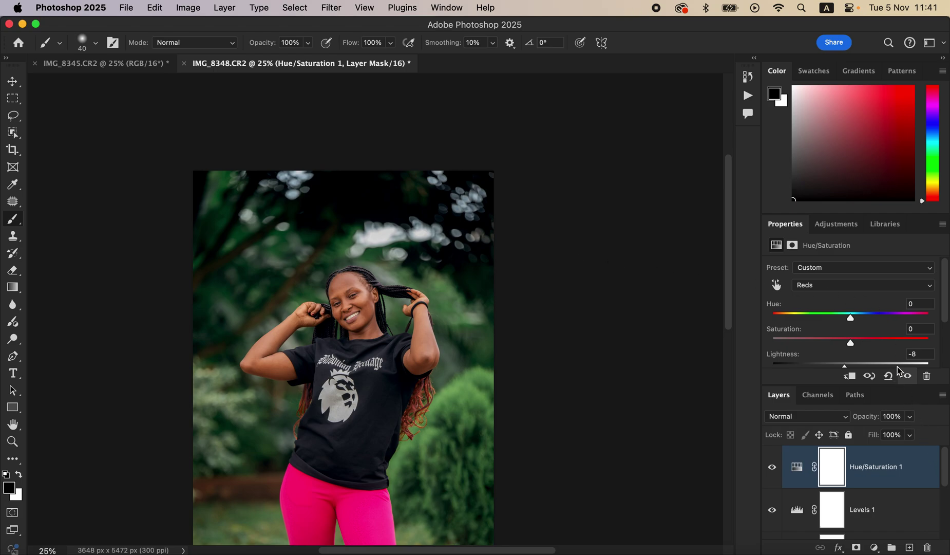
Compare the Background layer alone against the full stack of adjustment layers for a before-and-after view
left_click_drag(947, 466, 946, 520)
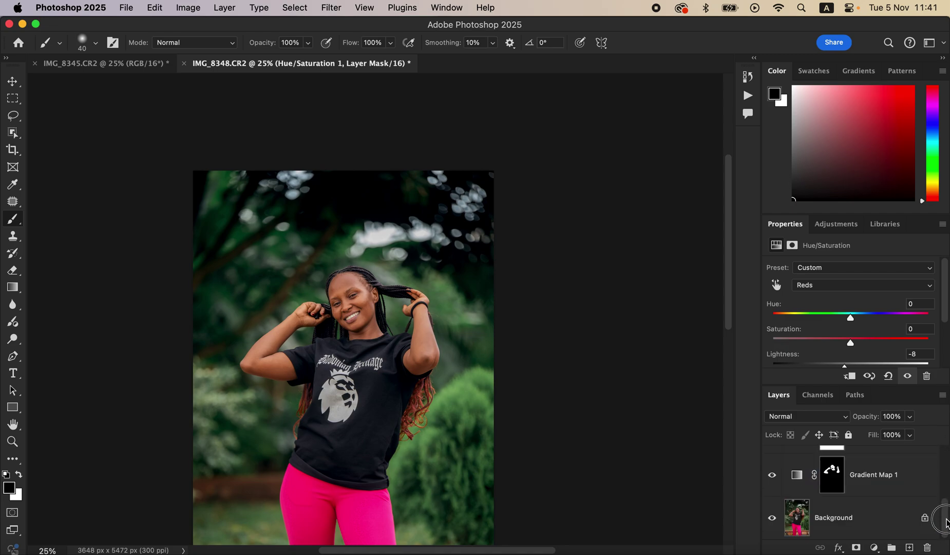
left_click(772, 518, "alt")
left_click(772, 519, "alt")
left_click(773, 519, "alt")
left_click(774, 519, "alt")
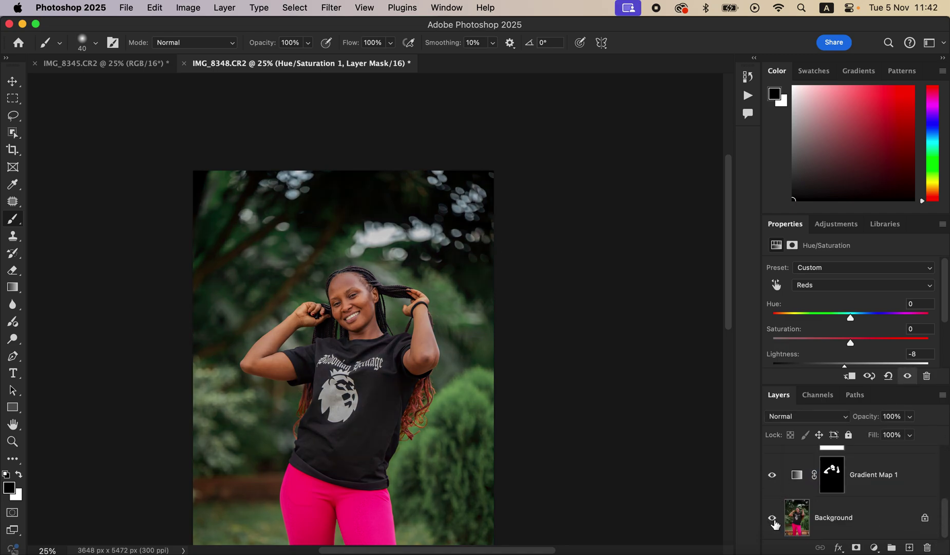